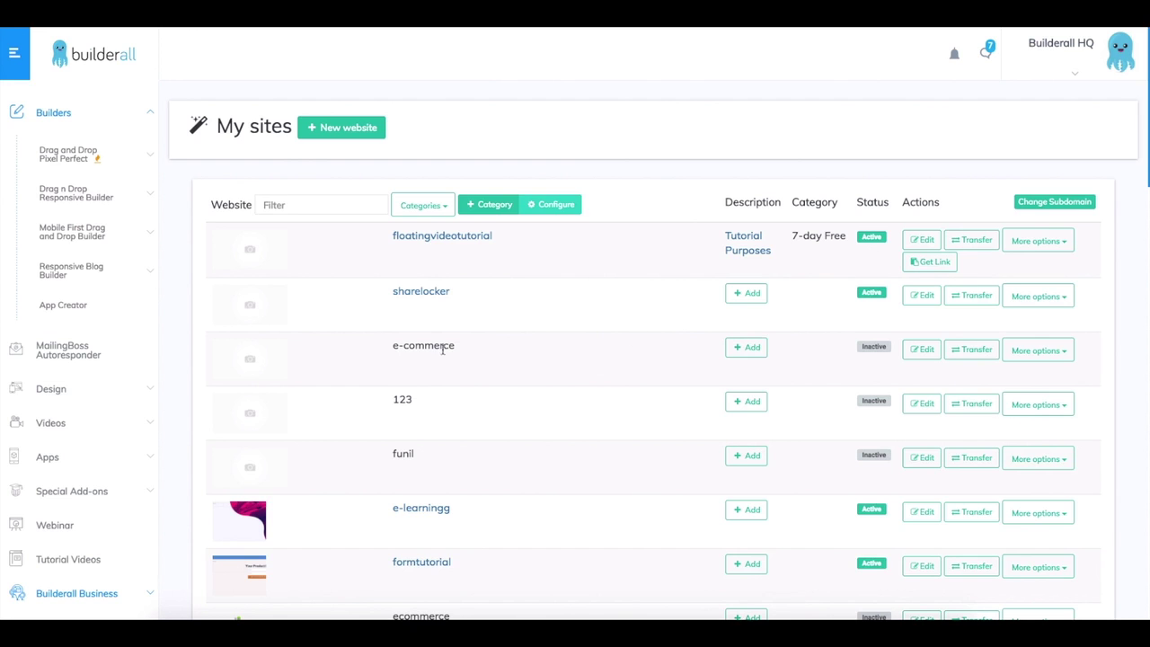
# - Open the e-commerce site for editing and view its store management options
pyautogui.click(921, 350)
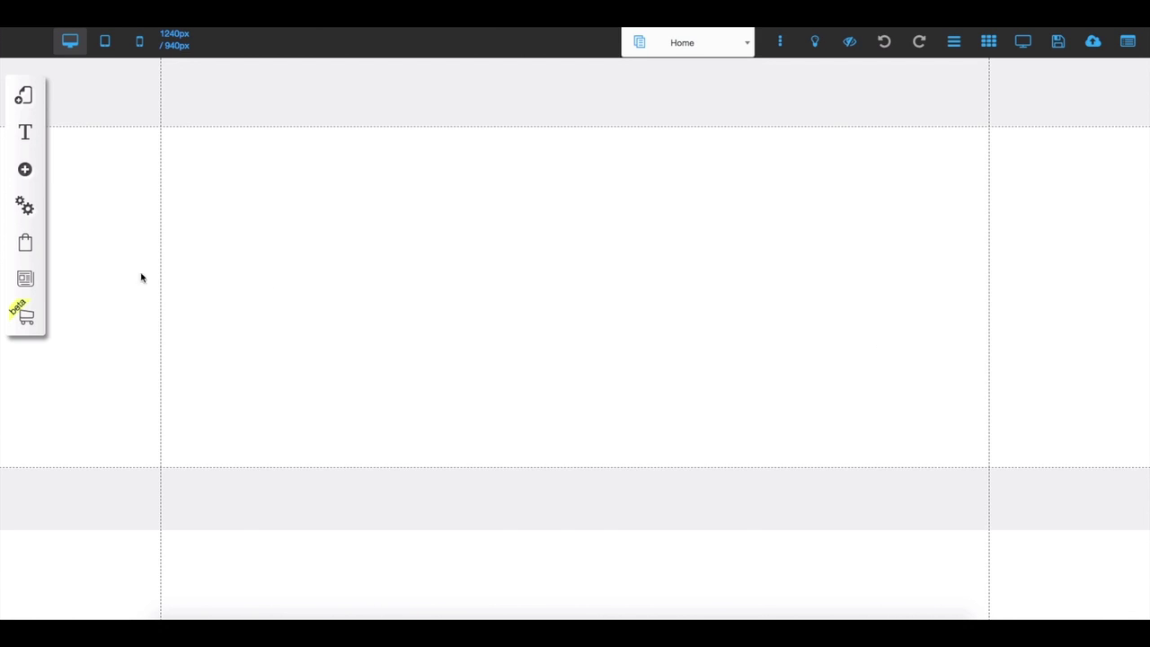
pyautogui.click(25, 315)
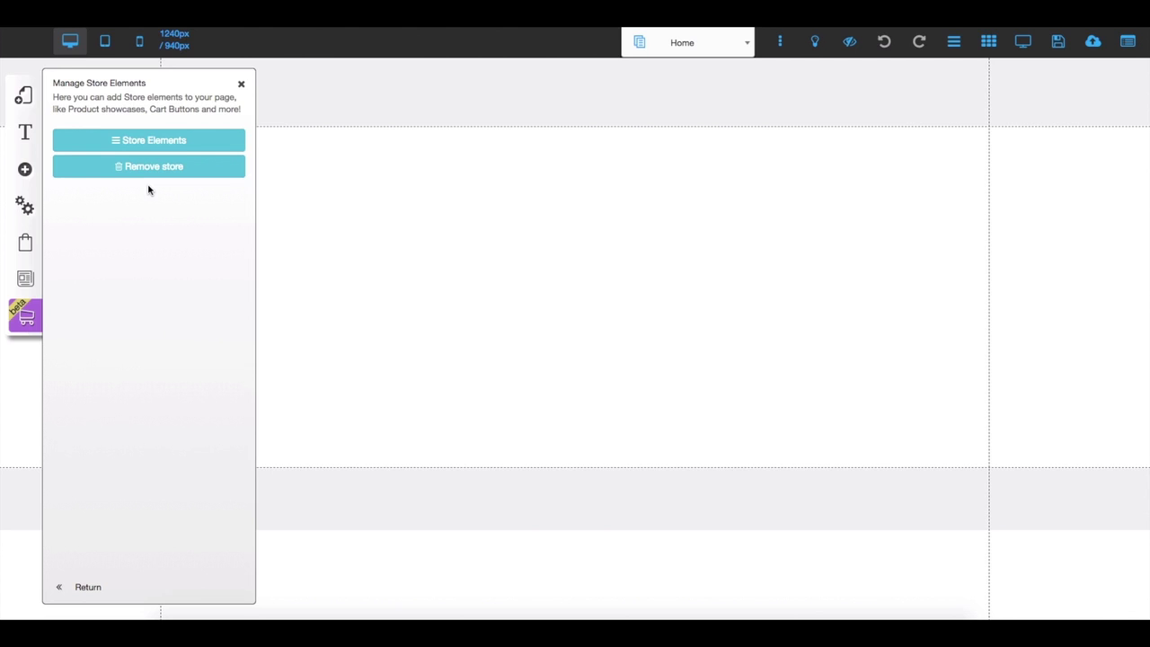
pyautogui.click(241, 83)
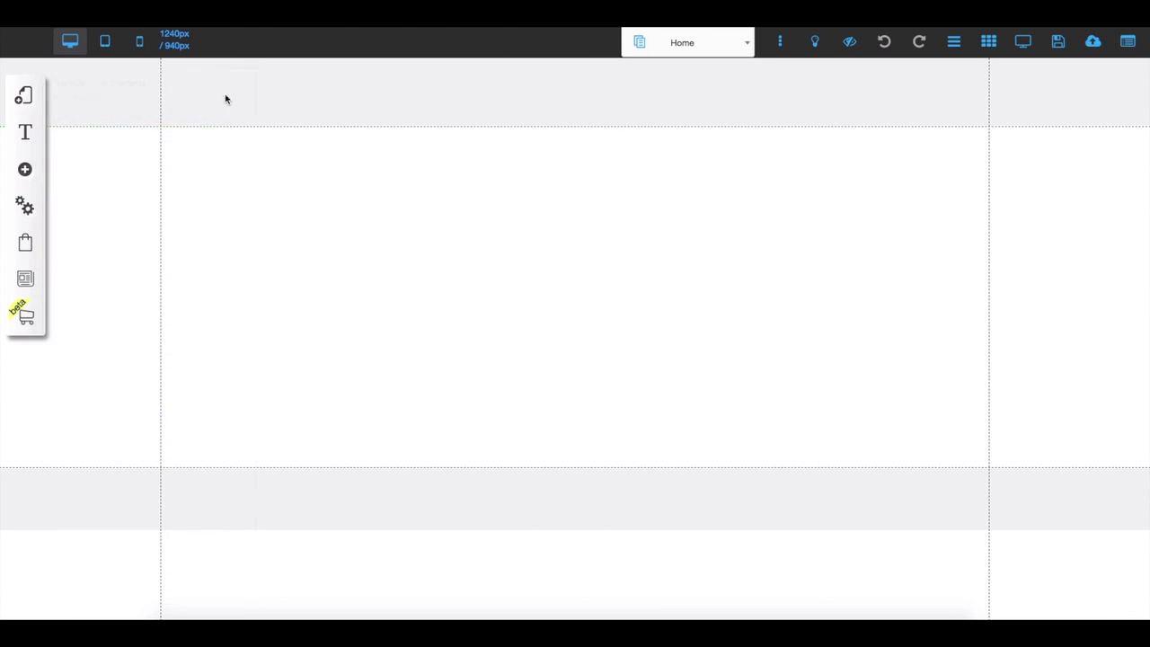
# - Open the Showcase Page from the default layout's pages
pyautogui.click(29, 100)
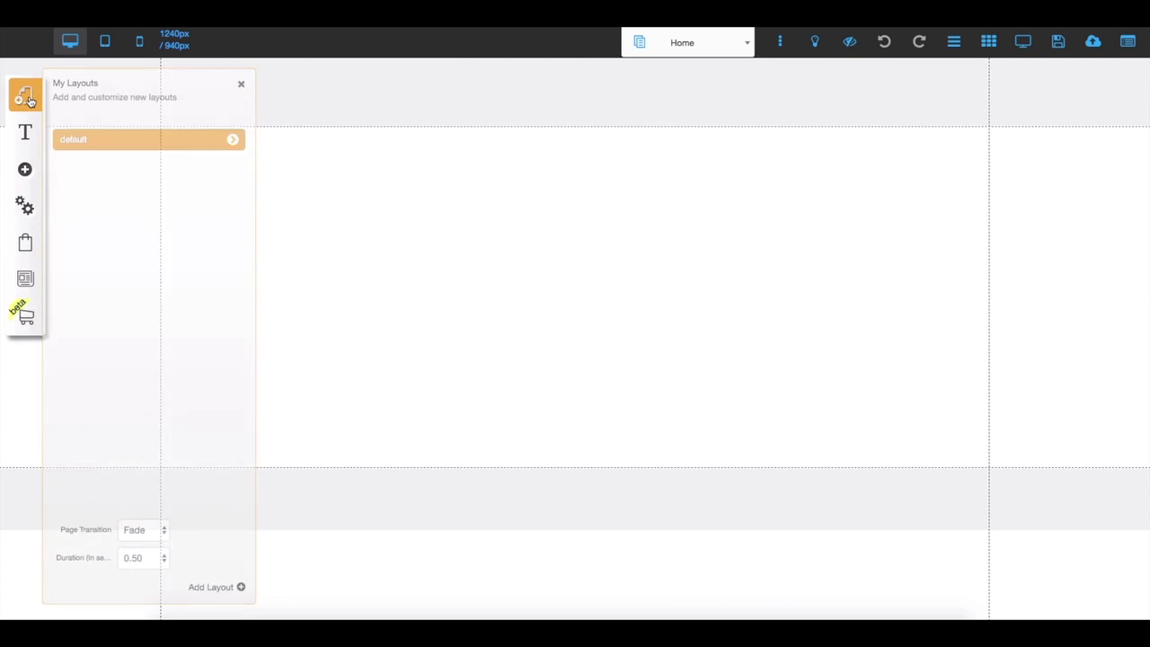
pyautogui.click(232, 139)
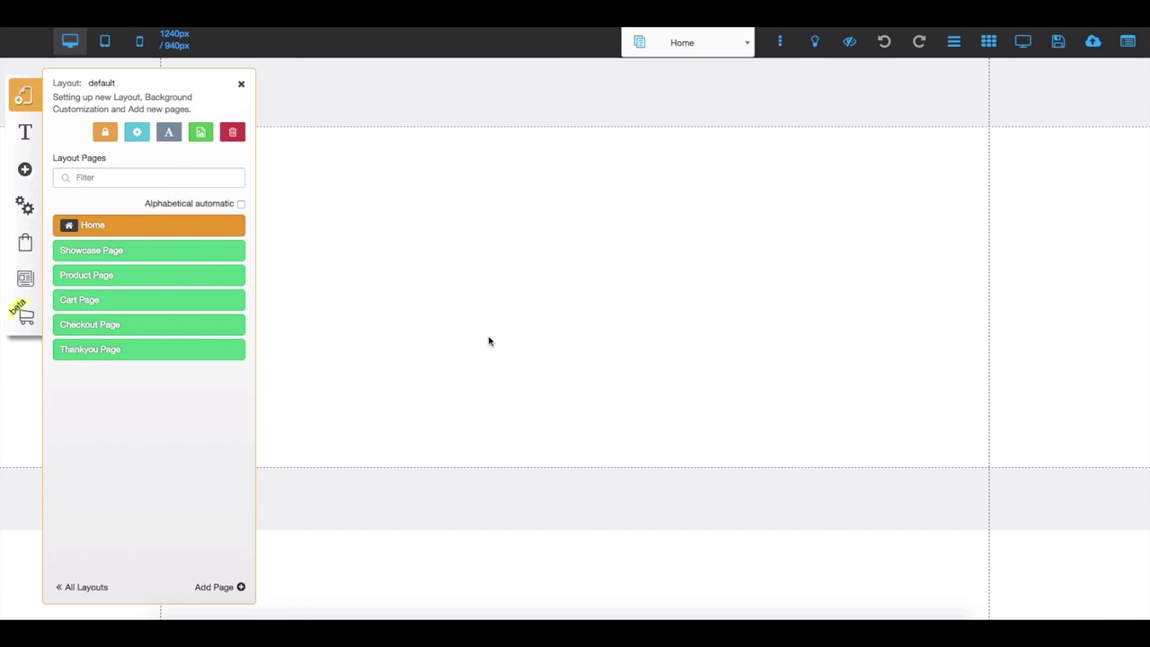
pyautogui.click(201, 256)
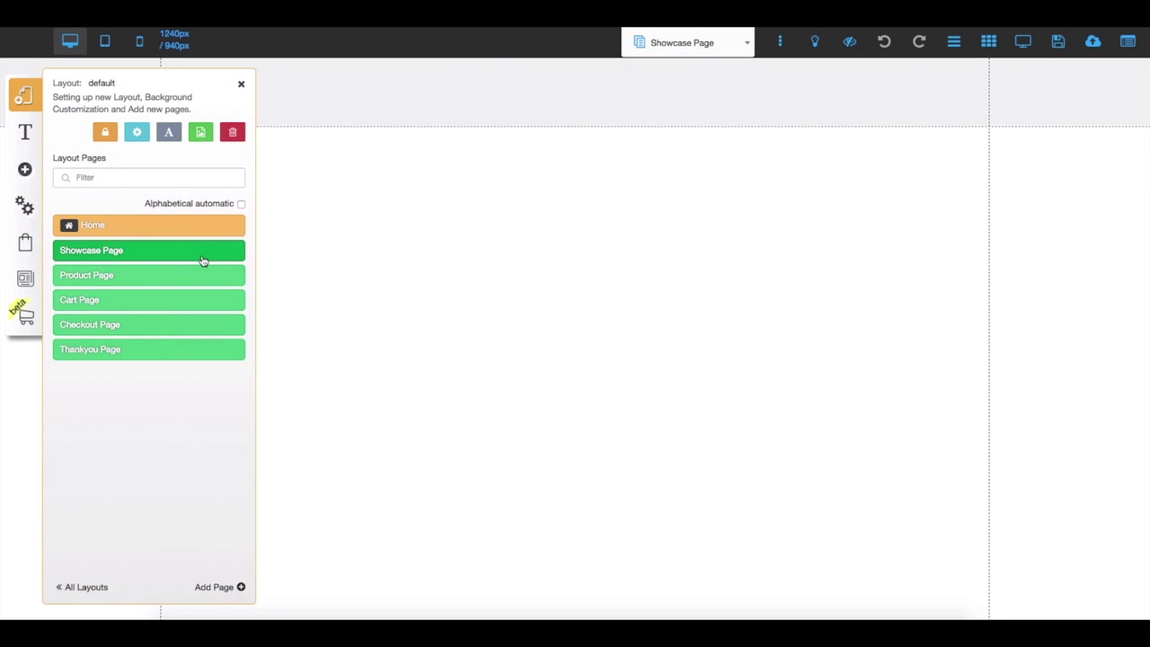
pyautogui.click(940, 275)
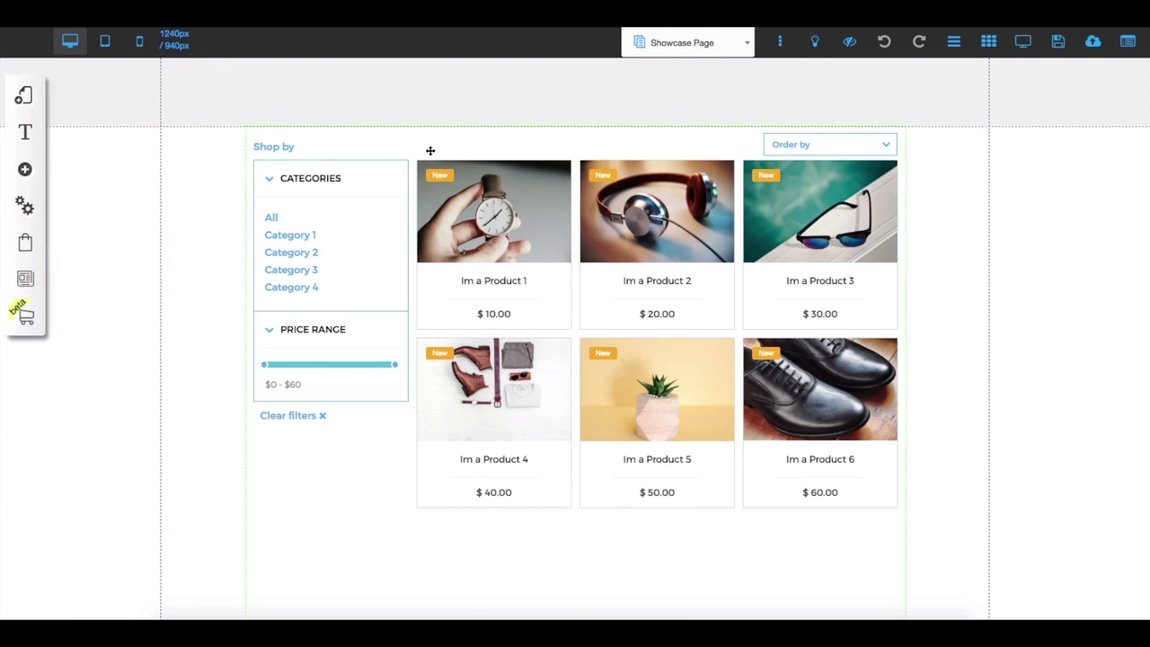
# - Review the product showcase's layout, filter and color settings, and confirm the dialog without changing any values
pyautogui.doubleClick(620, 334)
pyautogui.click(613, 282)
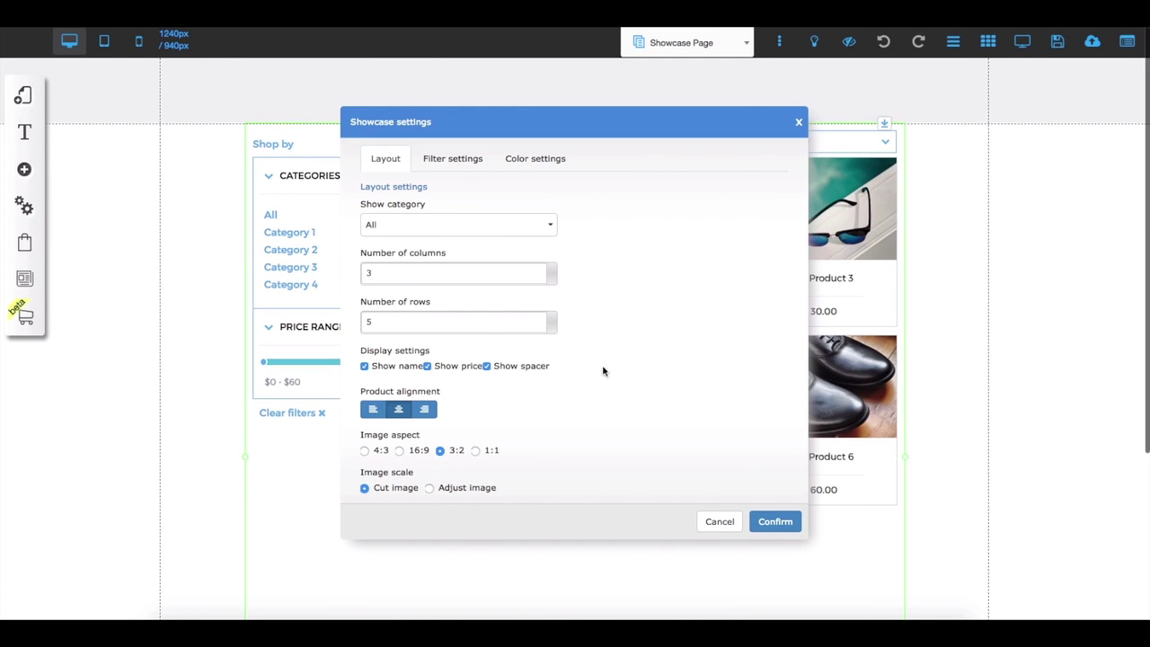
pyautogui.click(466, 162)
pyautogui.click(545, 171)
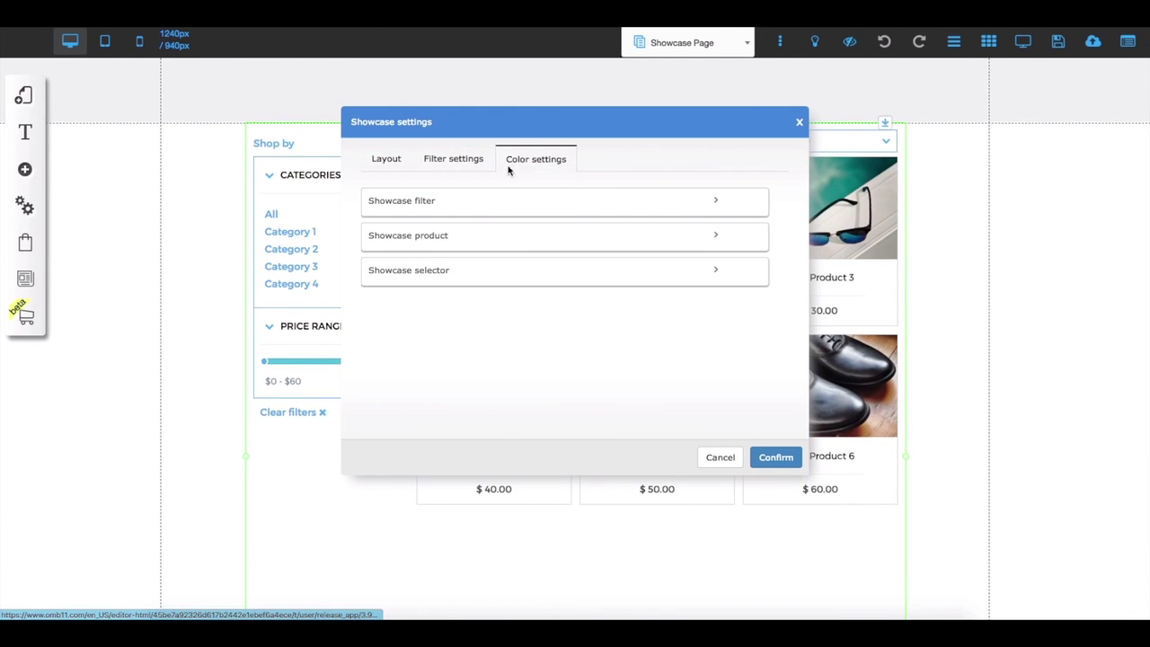
pyautogui.click(784, 458)
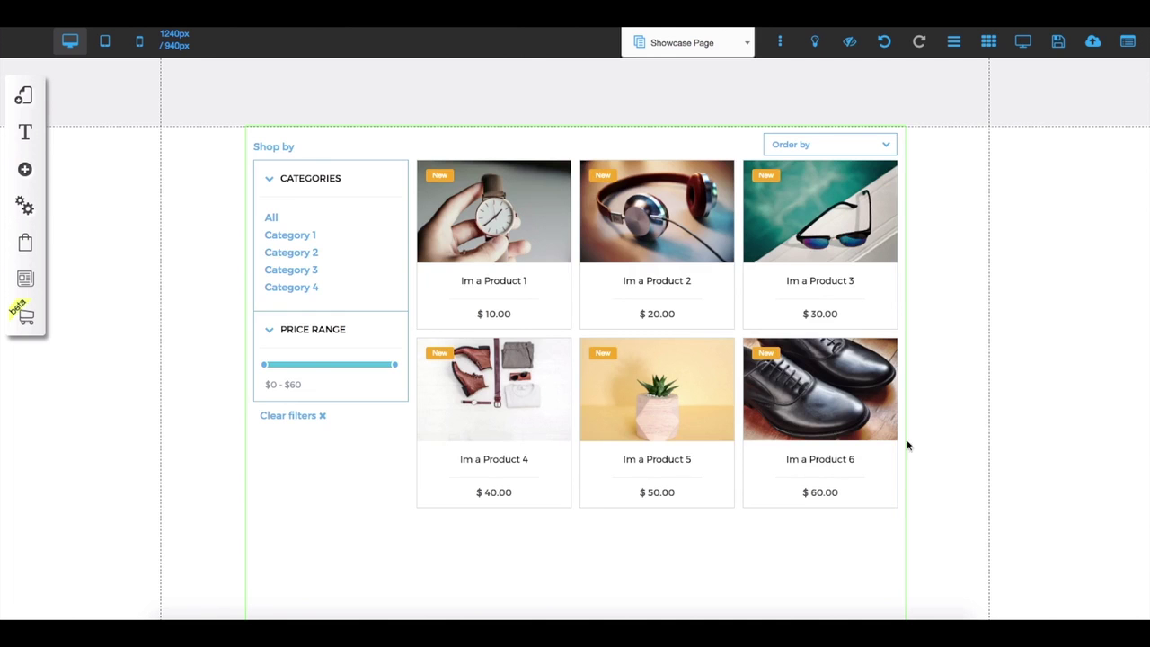
# - Add a Products Slider store element to the Showcase Page and place it directly below the product grid
pyautogui.scroll(-2, 945, 430)
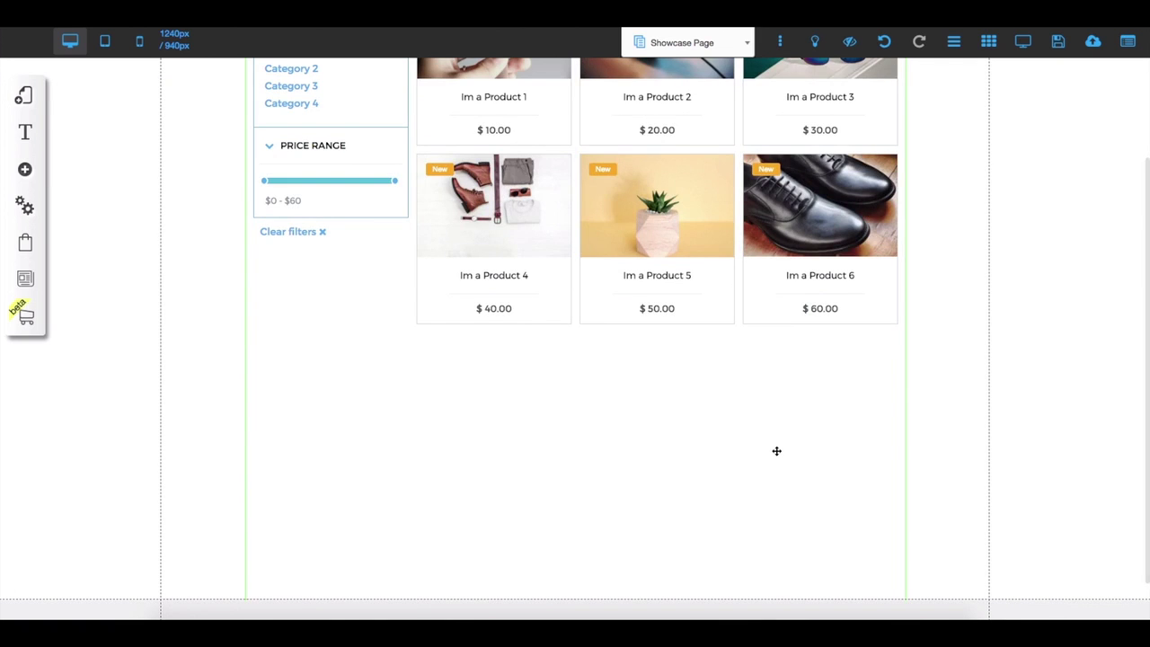
pyautogui.scroll(3, 961, 439)
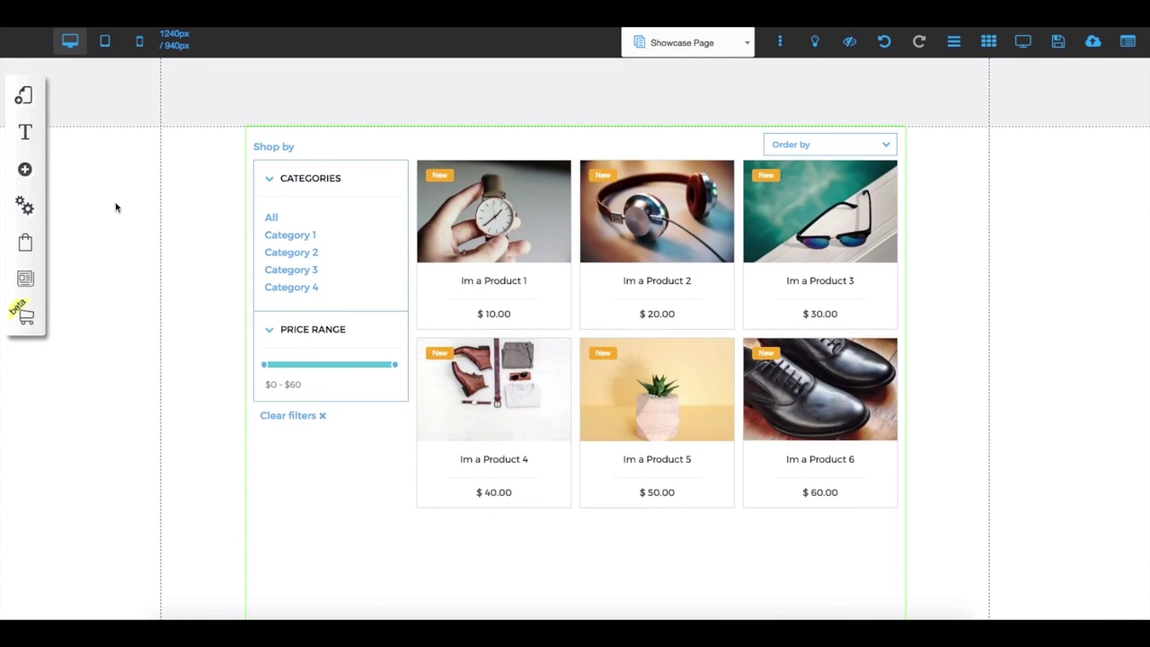
pyautogui.click(27, 314)
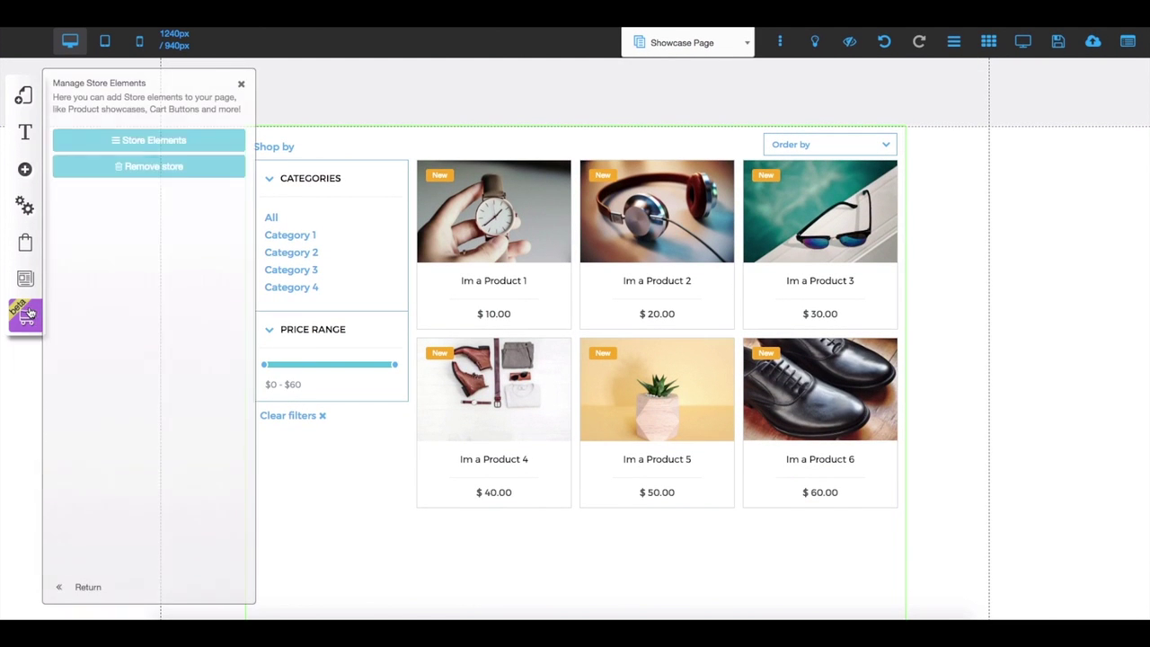
pyautogui.click(182, 142)
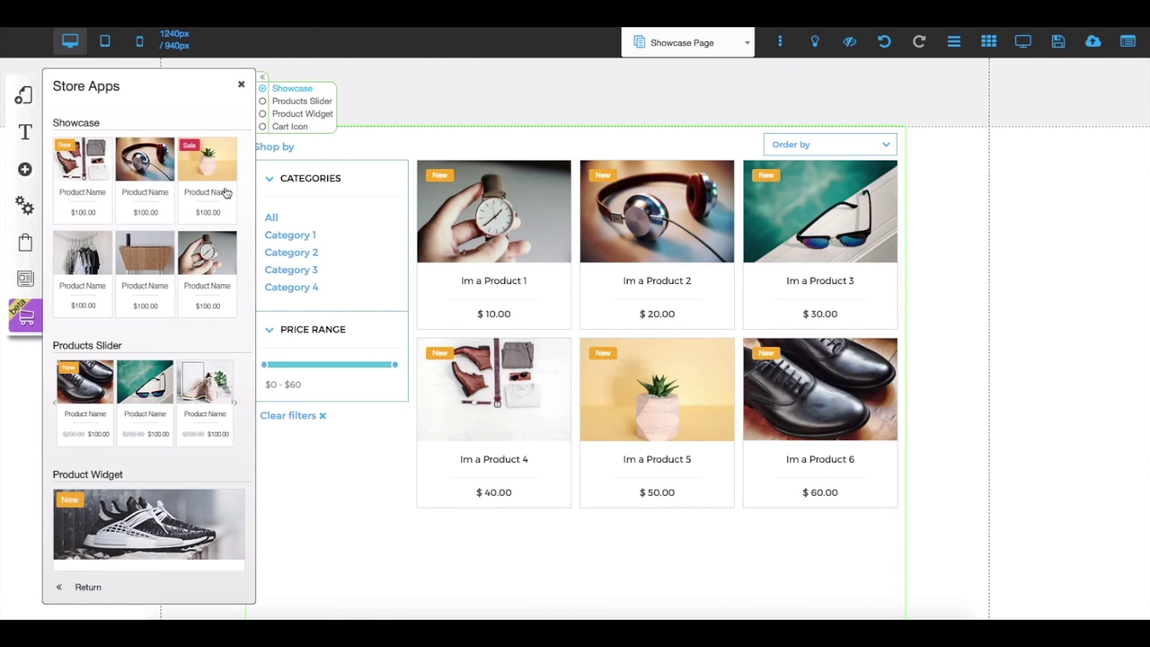
pyautogui.scroll(-4, 188, 386)
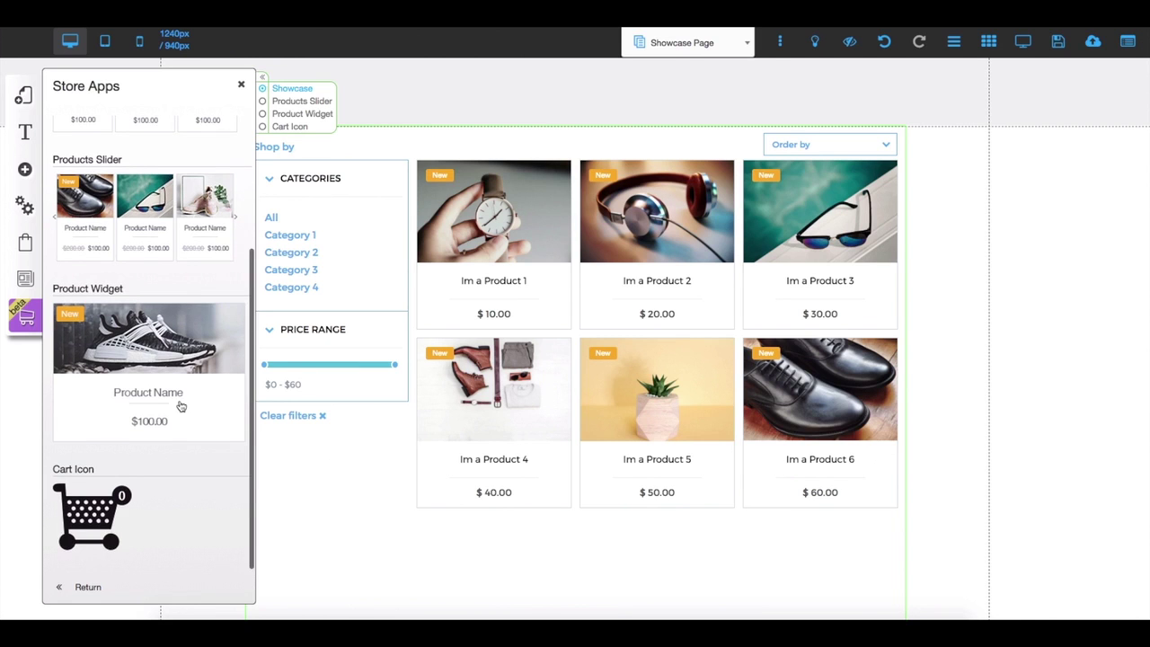
pyautogui.scroll(1, 179, 402)
pyautogui.click(156, 279)
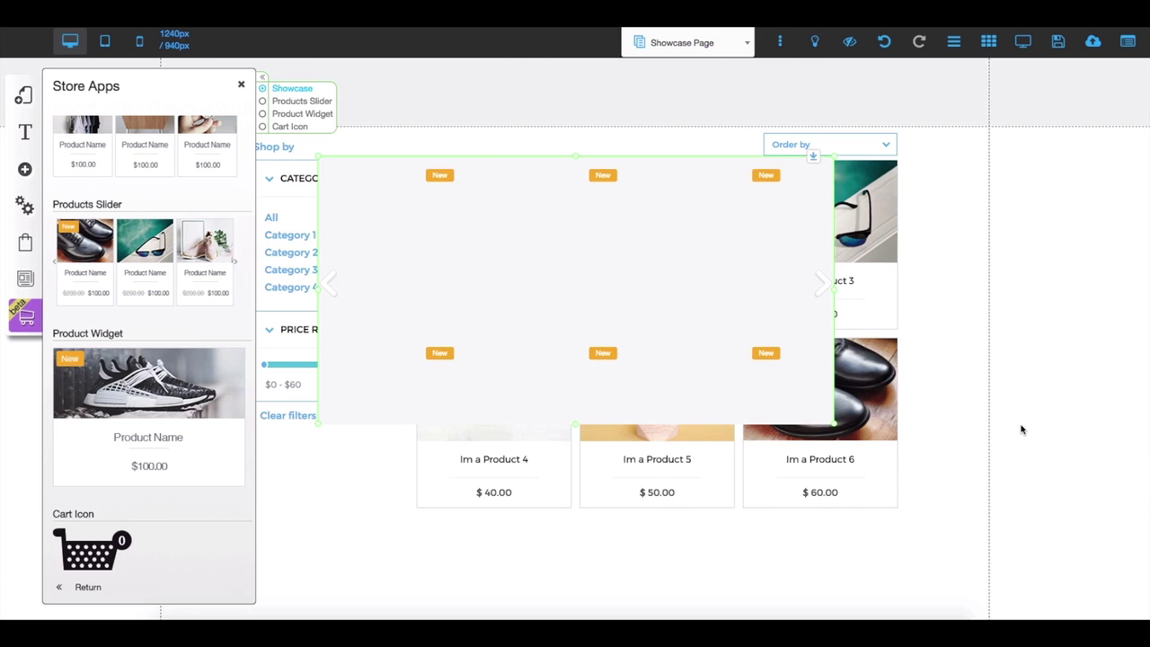
pyautogui.scroll(-3, 1021, 429)
pyautogui.click(1020, 430)
pyautogui.moveTo(742, 135); pyautogui.dragTo(736, 485)
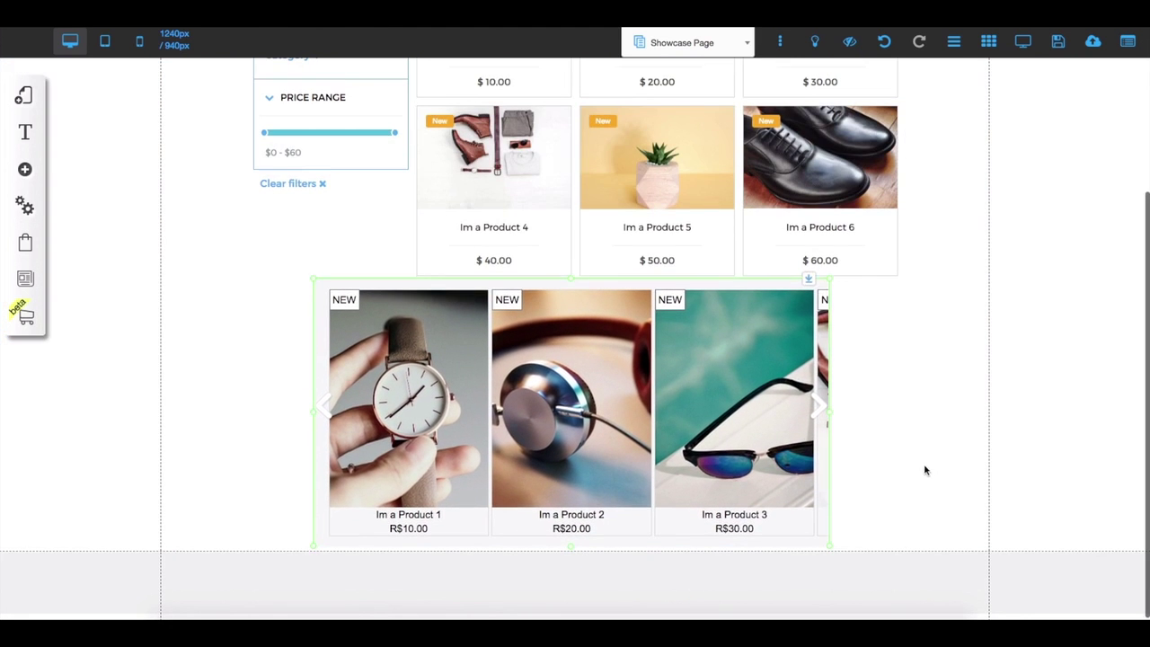
# - Switch to the default layout's Product Page and view its product details design
pyautogui.scroll(3, 927, 465)
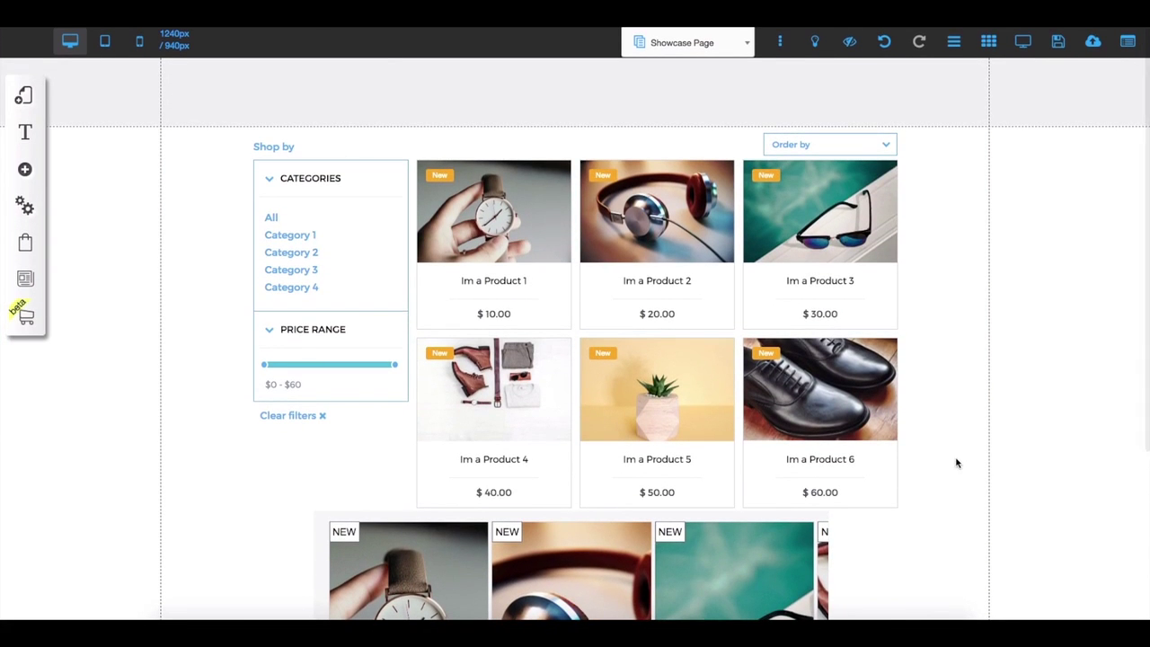
pyautogui.click(27, 96)
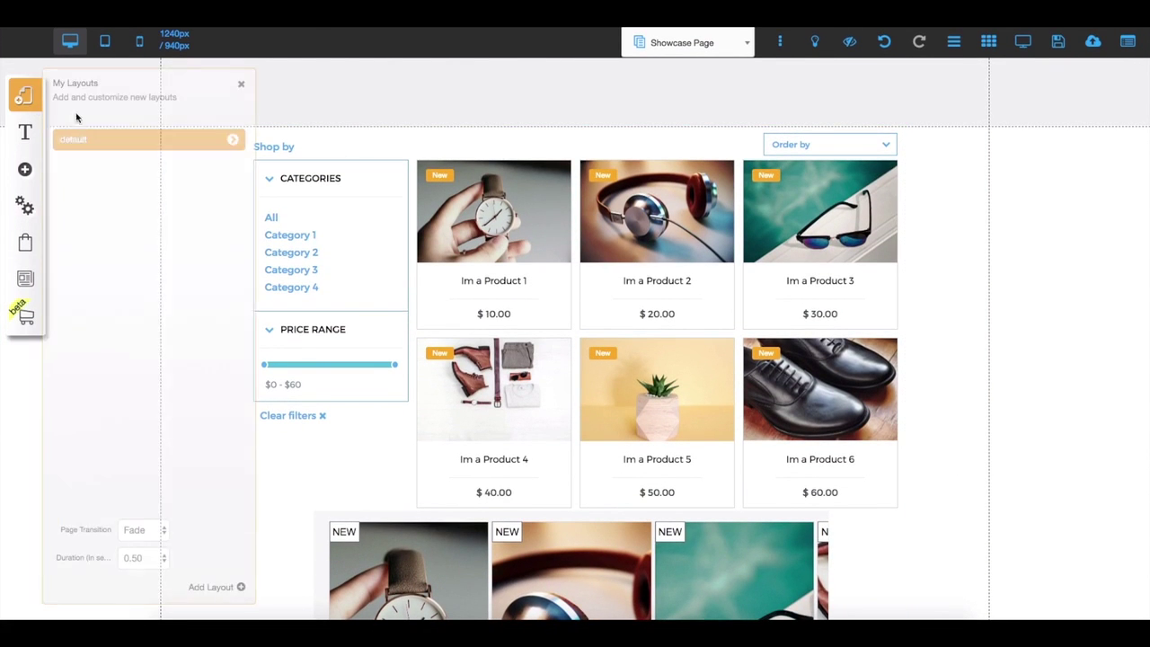
pyautogui.click(79, 139)
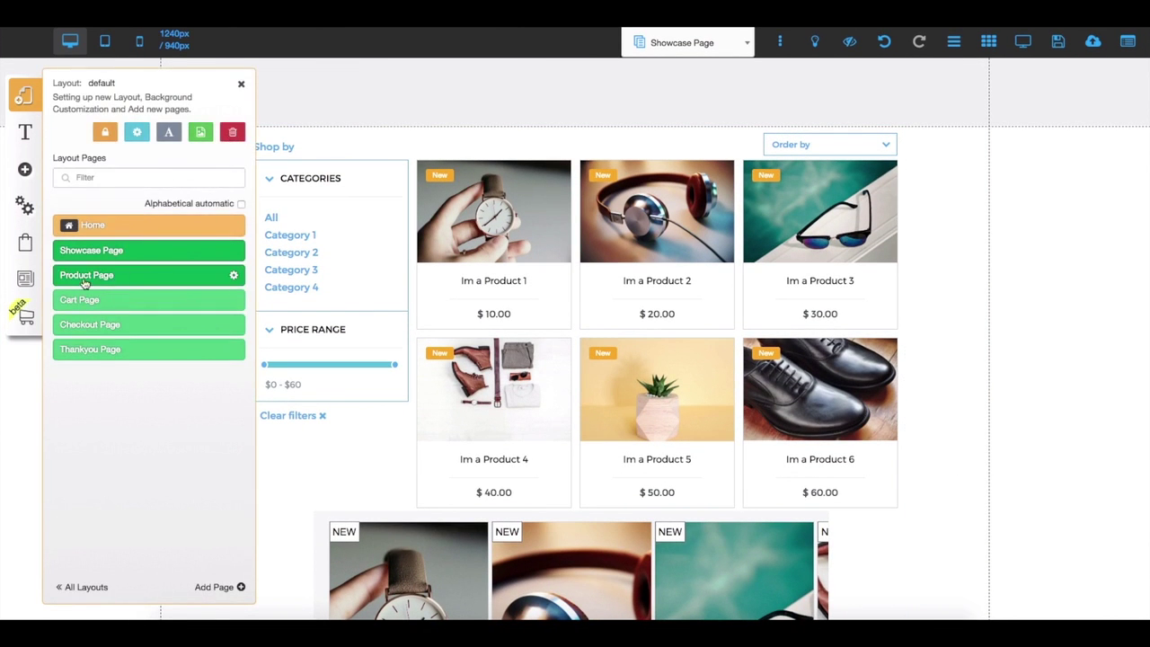
pyautogui.click(166, 275)
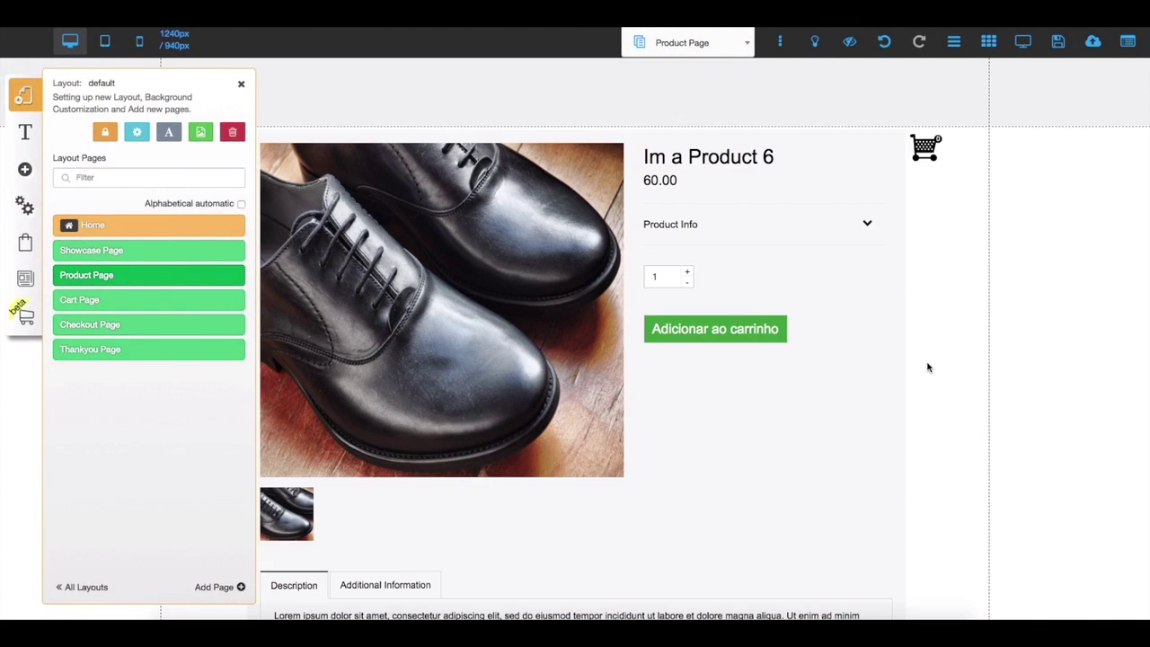
pyautogui.click(929, 367)
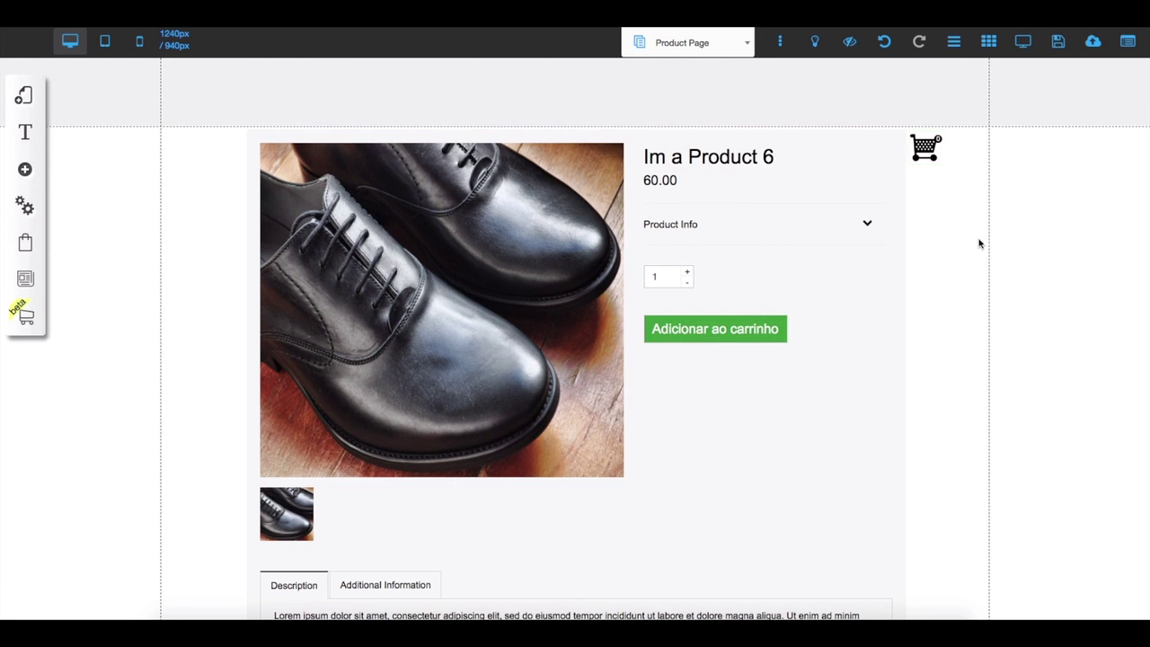
# - Switch to the Cart Page of the default layout and view its cart design
pyautogui.click(23, 96)
pyautogui.click(216, 137)
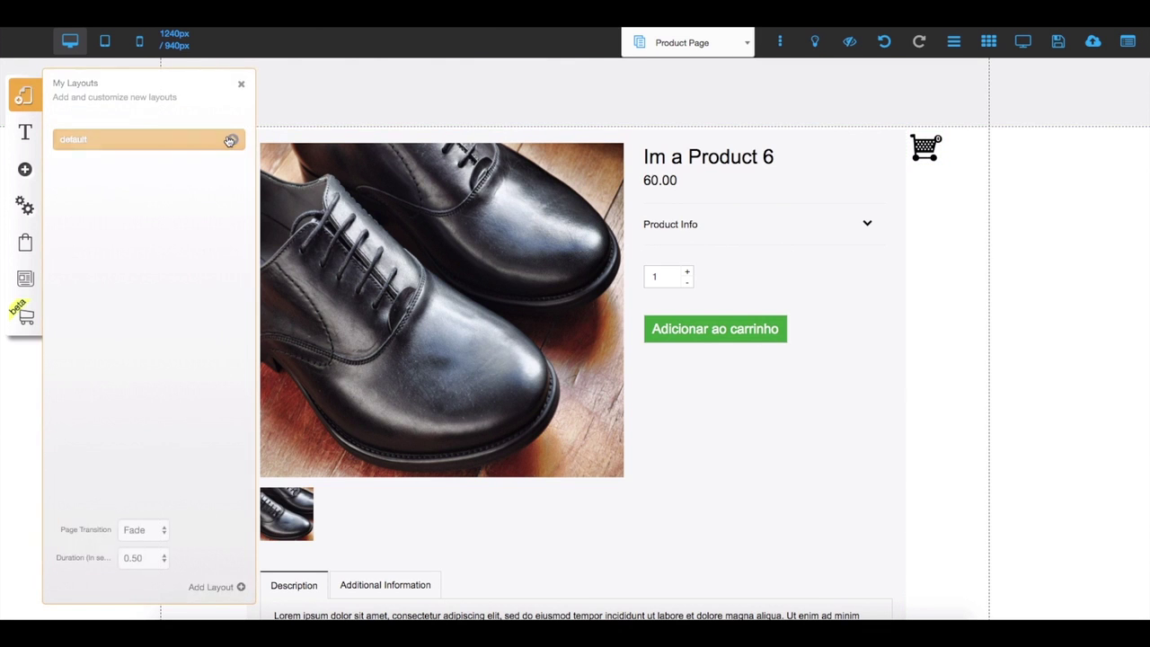
pyautogui.click(124, 302)
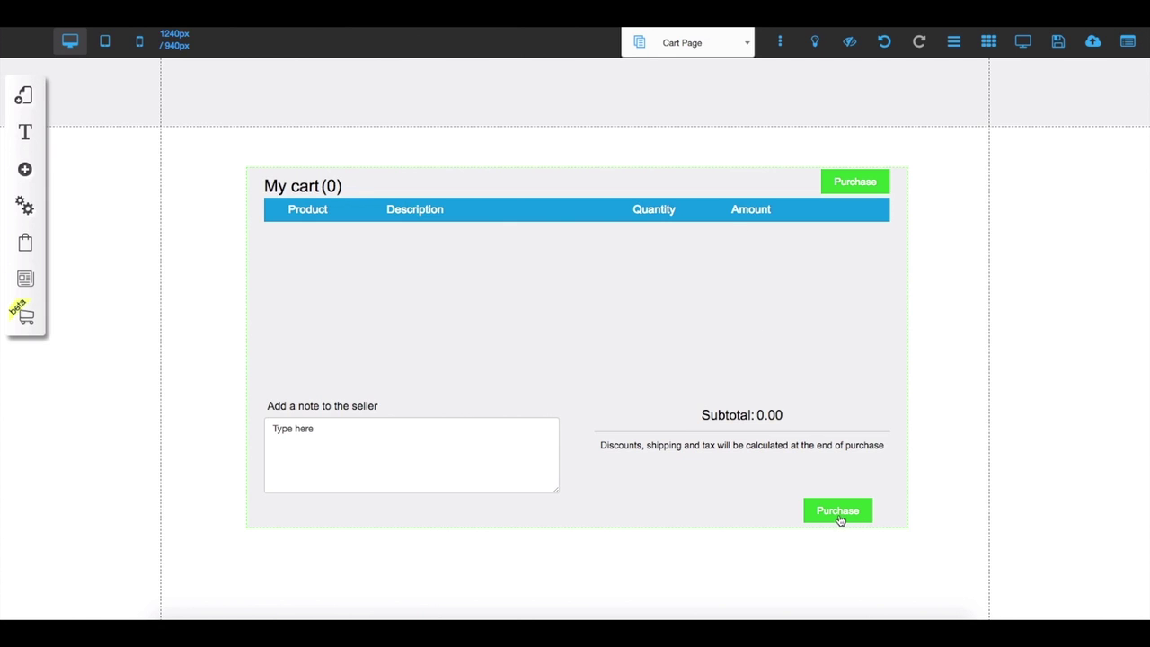
# - Switch to the Checkout Page and examine its shipping address form and order summary
pyautogui.click(22, 97)
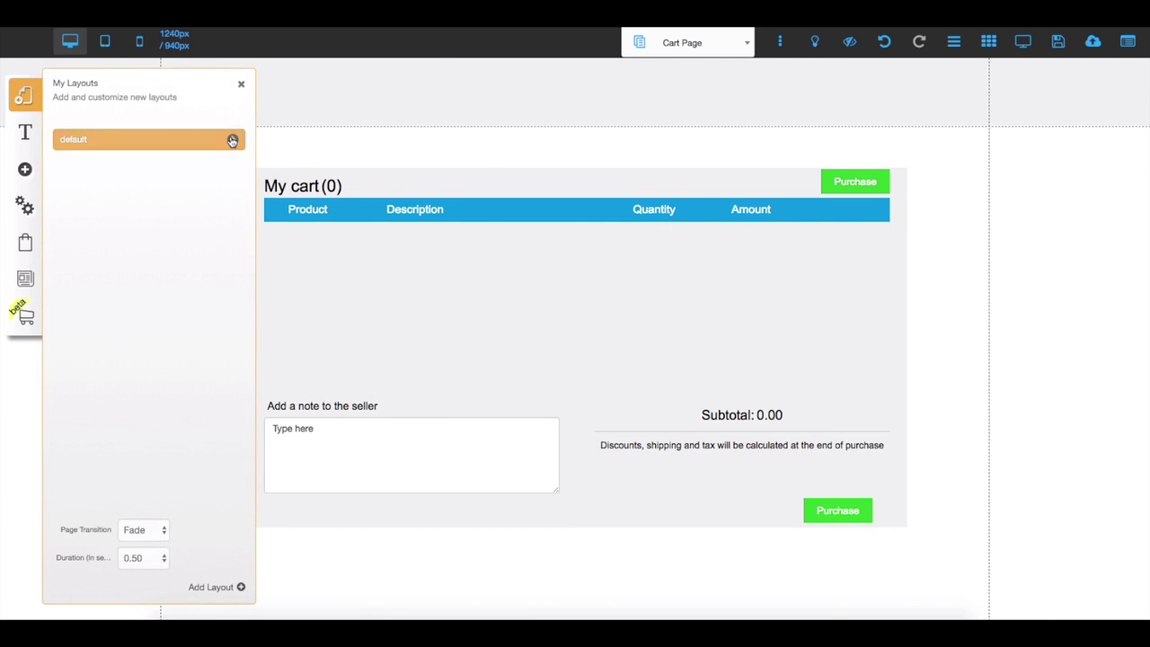
pyautogui.click(225, 139)
pyautogui.click(174, 329)
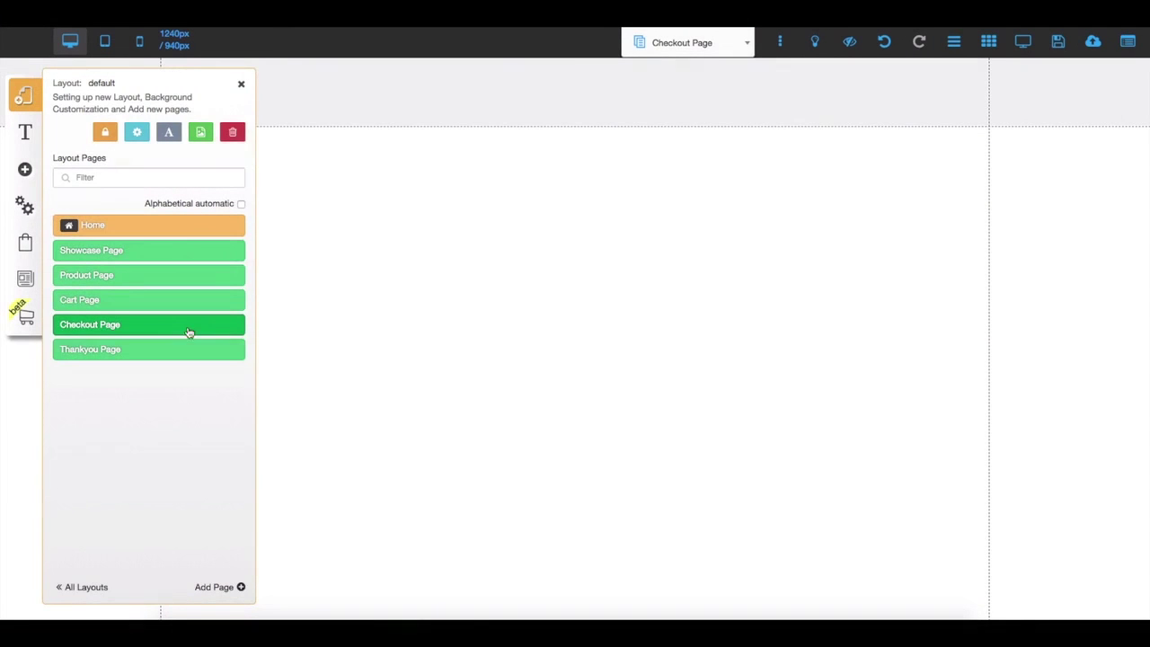
pyautogui.click(942, 368)
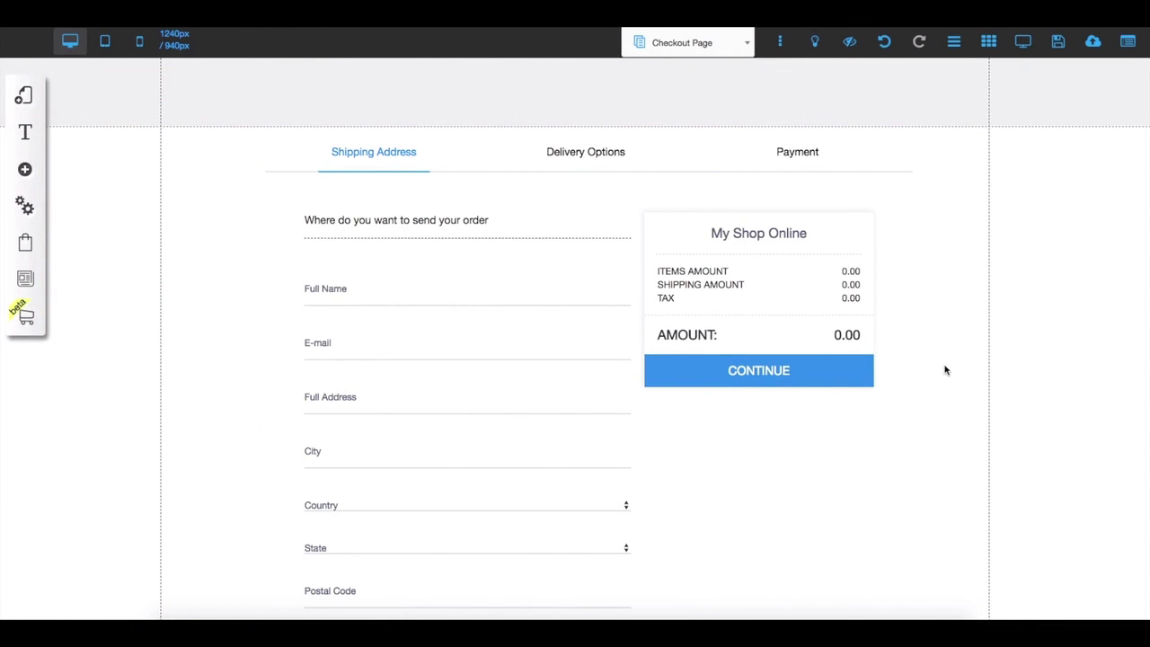
pyautogui.scroll(-3, 489, 275)
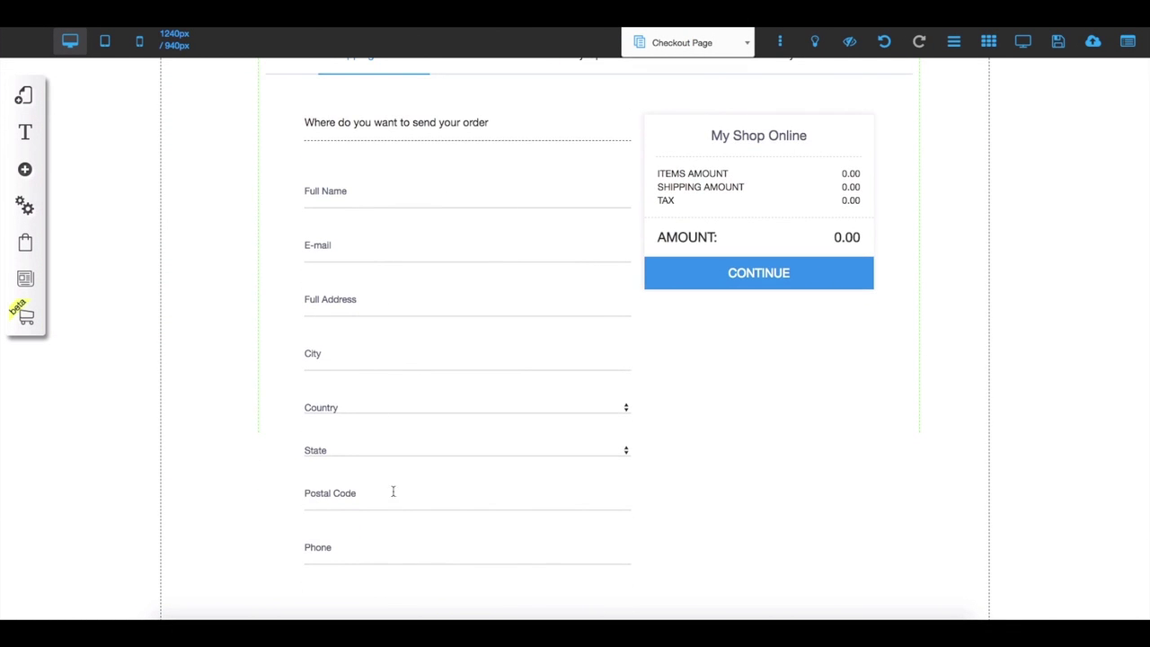
pyautogui.scroll(2, 527, 200)
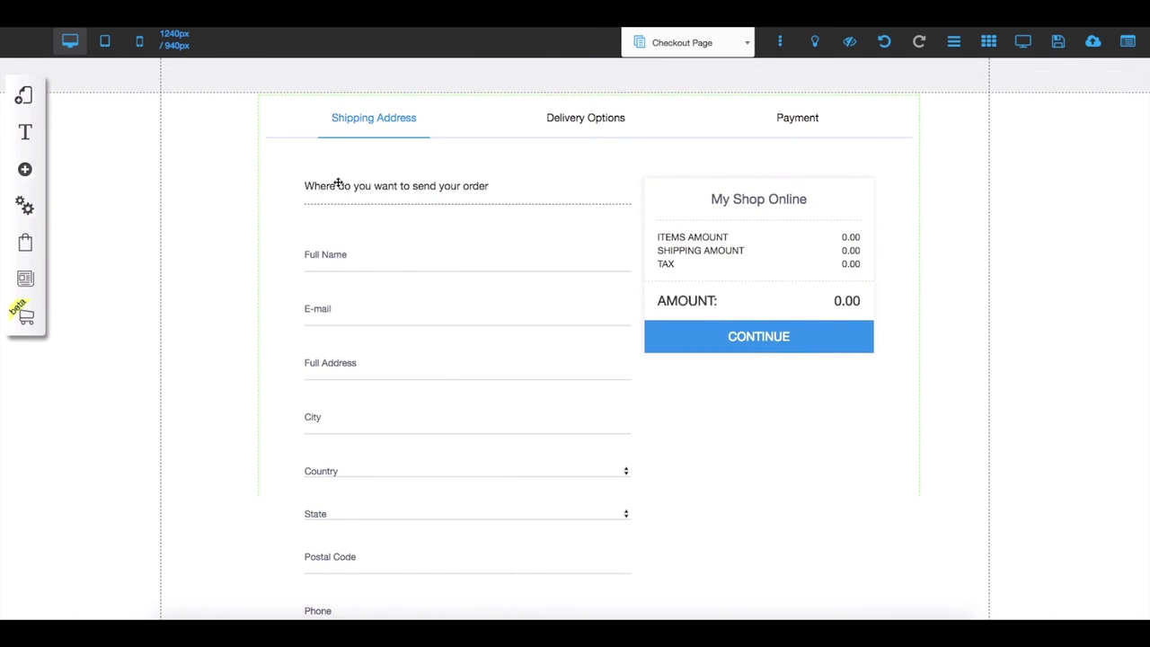
# - Switch to the Thankyou Page and view its purchase confirmation layout
pyautogui.click(24, 96)
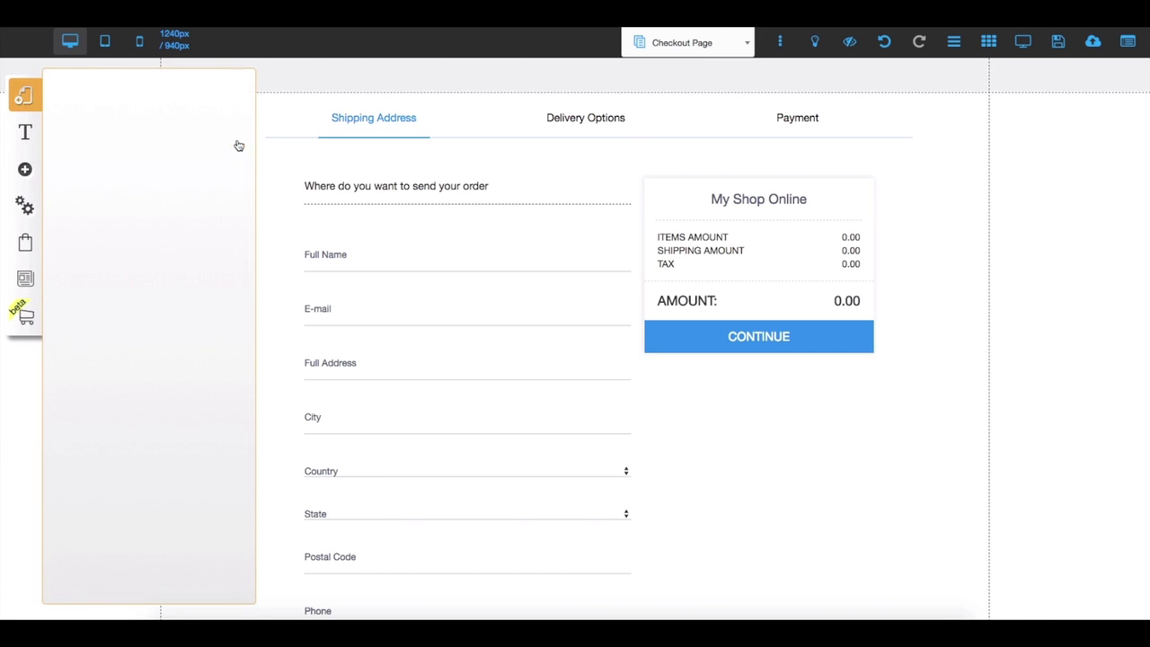
pyautogui.click(178, 349)
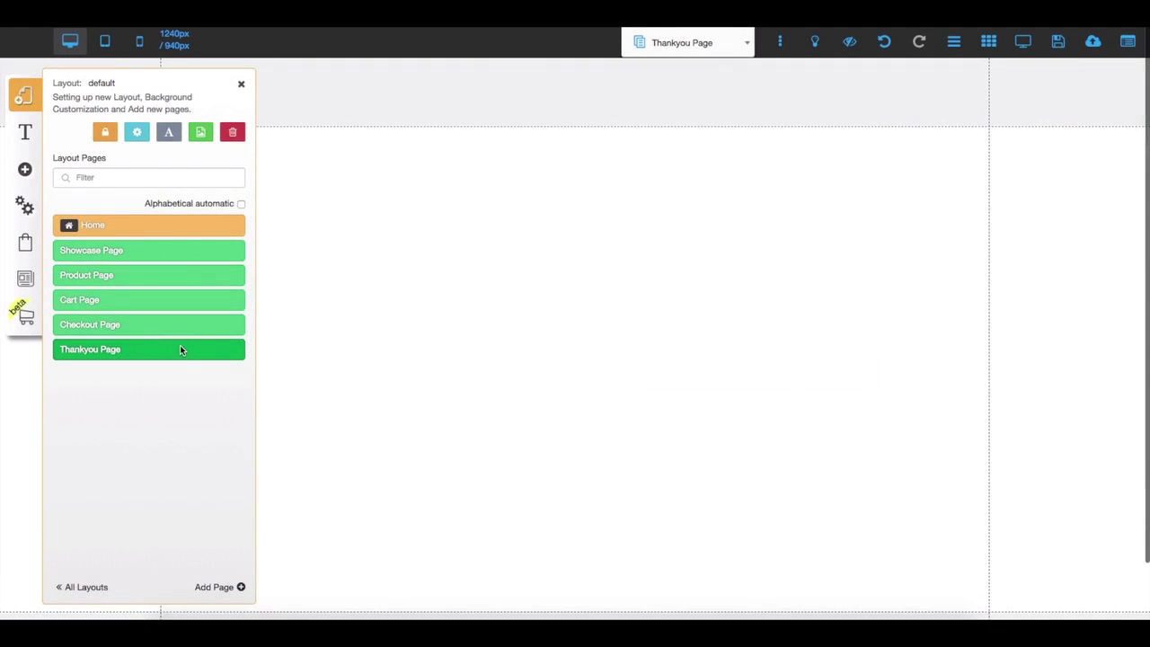
pyautogui.click(918, 464)
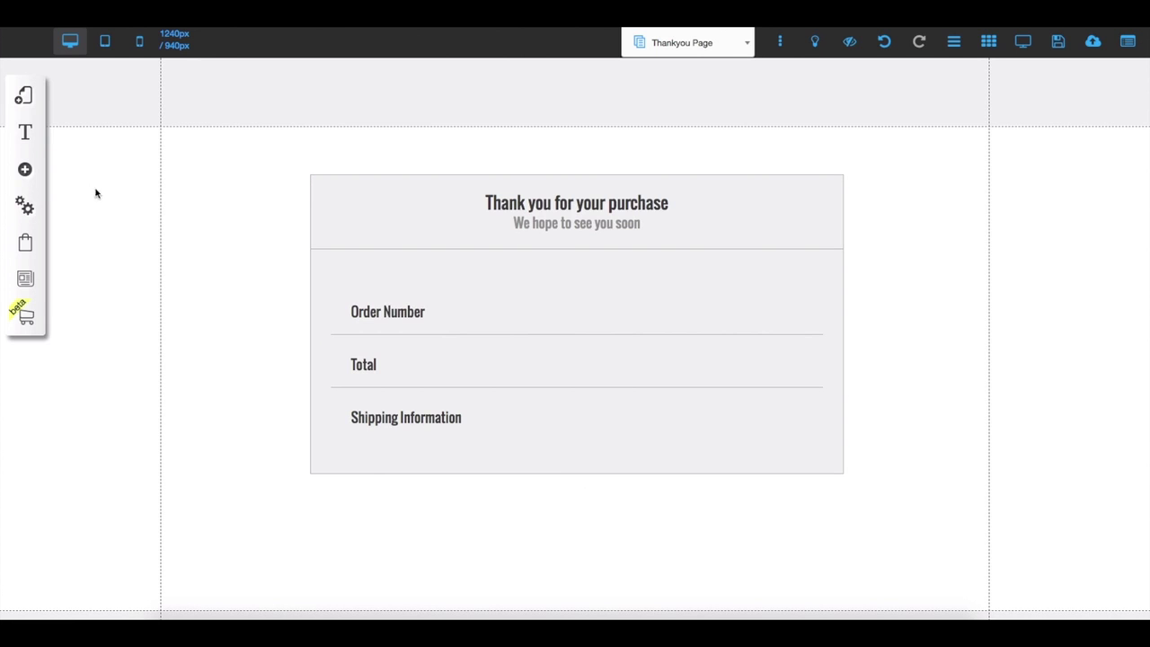
# - Return to the Showcase Page of the default layout and bring its product showcase into full view
pyautogui.click(23, 94)
pyautogui.click(231, 141)
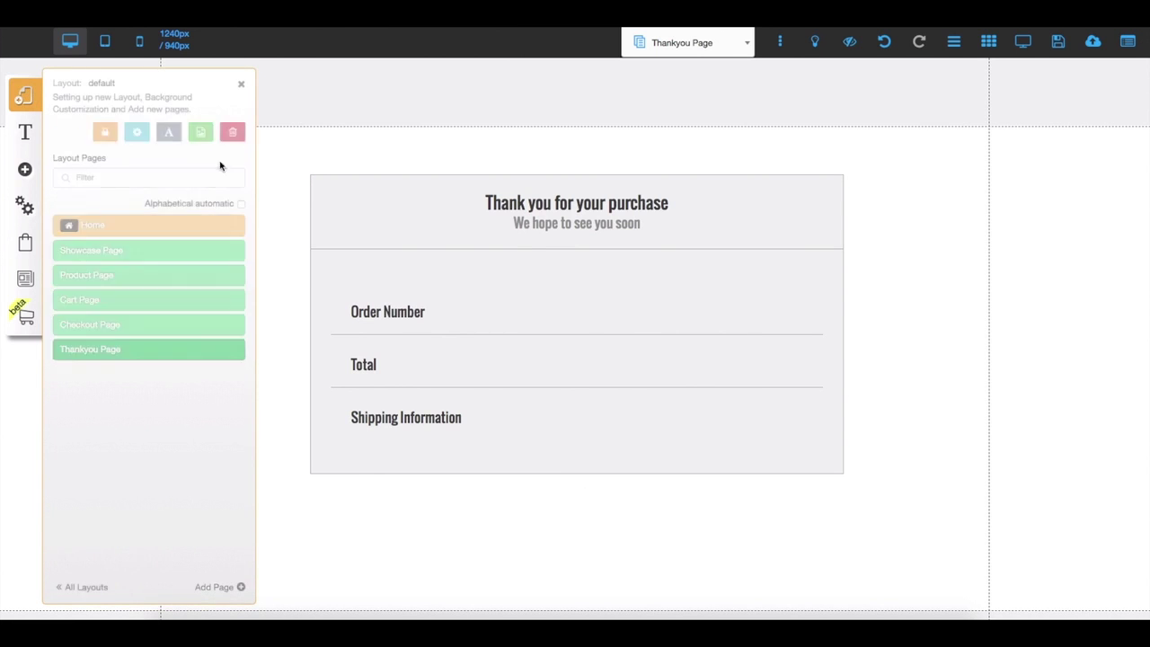
pyautogui.click(146, 251)
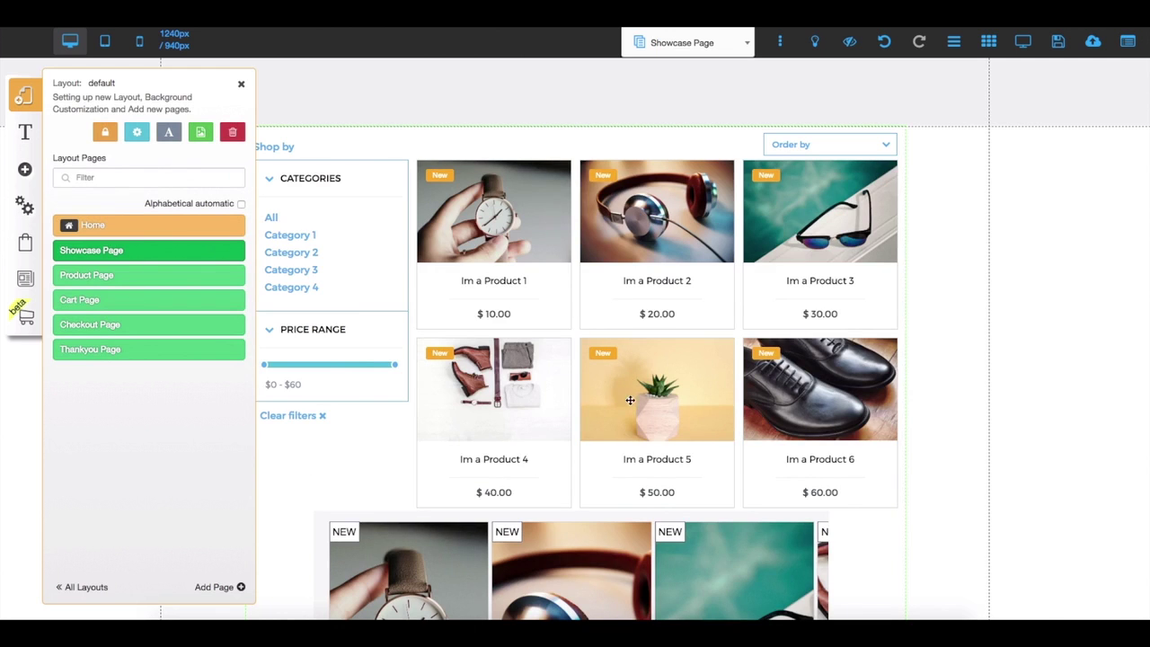
pyautogui.click(592, 142)
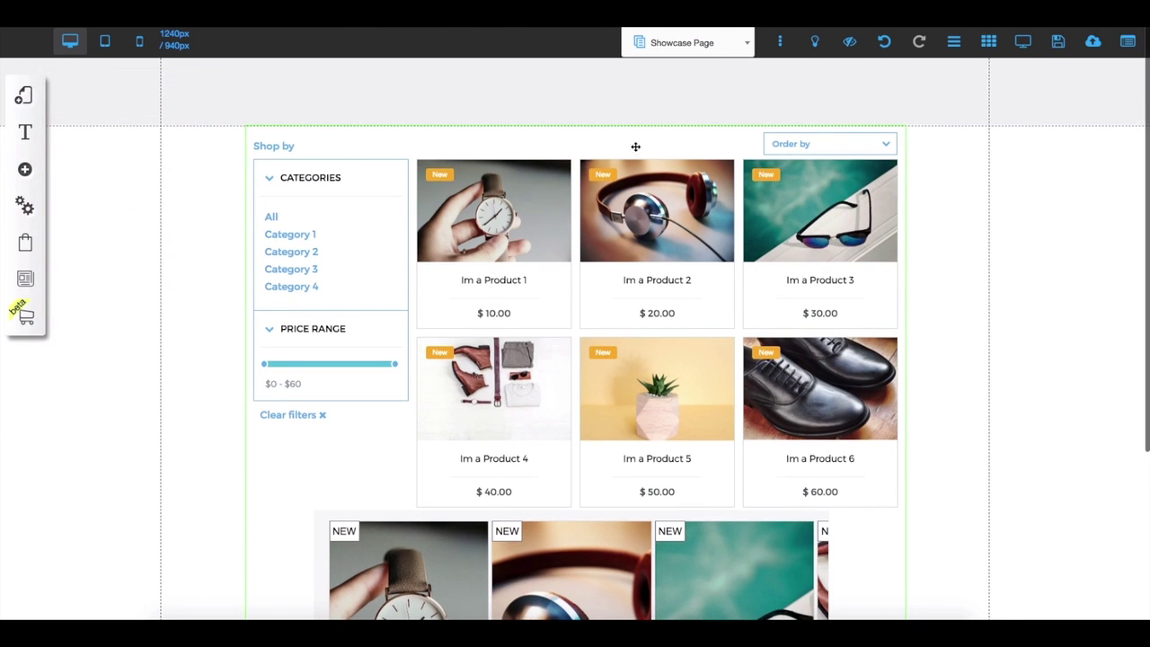
# - Go to the store's administration dashboard and open Im a Product 1 from the product list for editing
pyautogui.click(1129, 42)
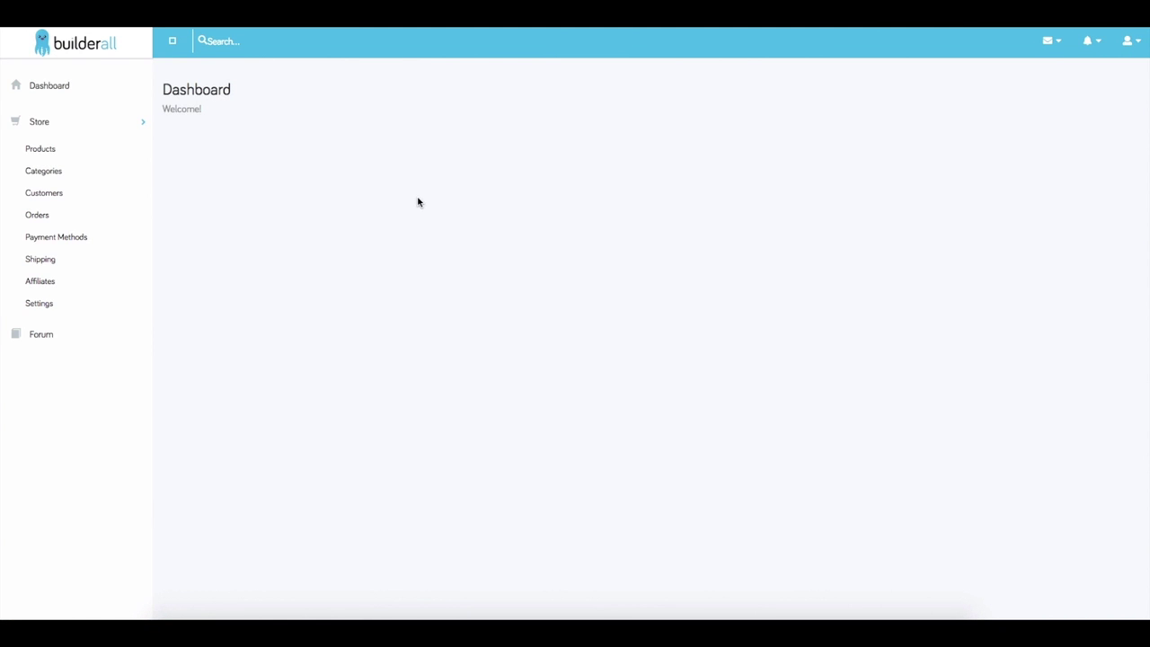
pyautogui.click(60, 156)
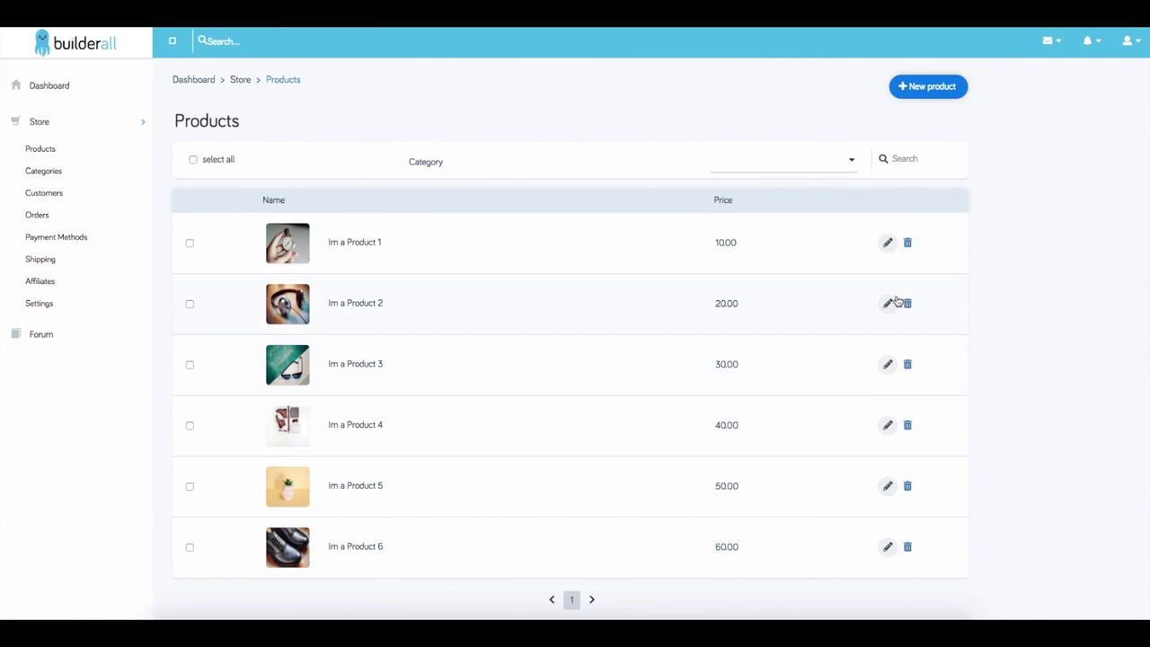
pyautogui.click(888, 242)
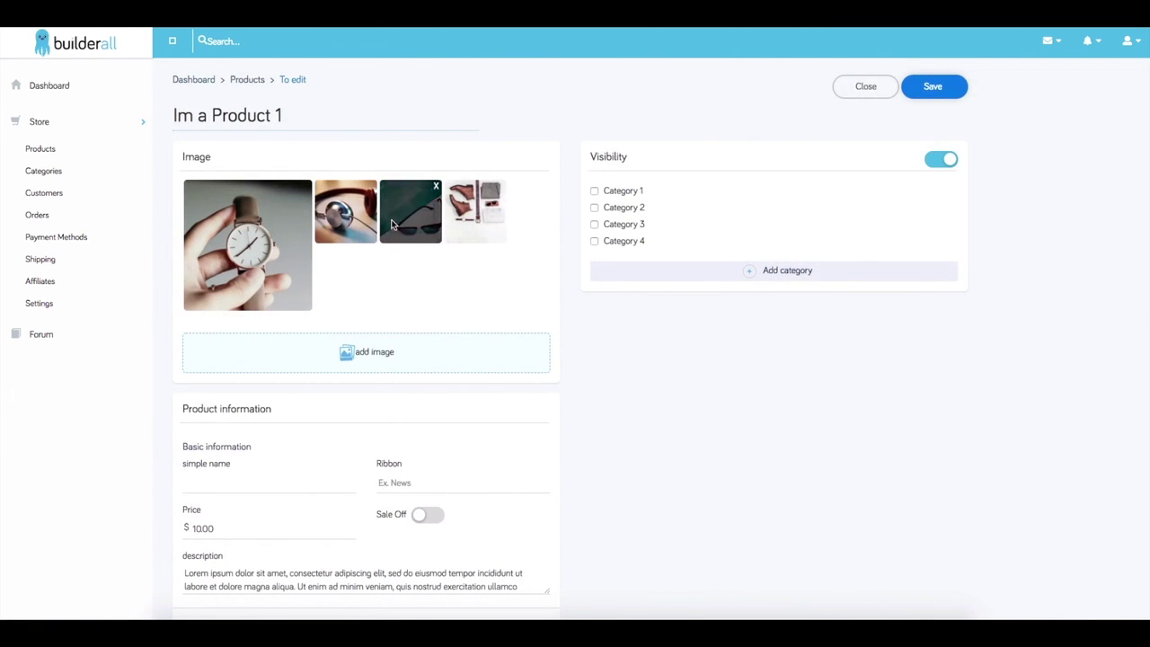
# - Switch Sale Off on for Im a Product 1 to check its discount fields, and switch it back off
pyautogui.scroll(-1, 333, 439)
pyautogui.scroll(-1, 382, 435)
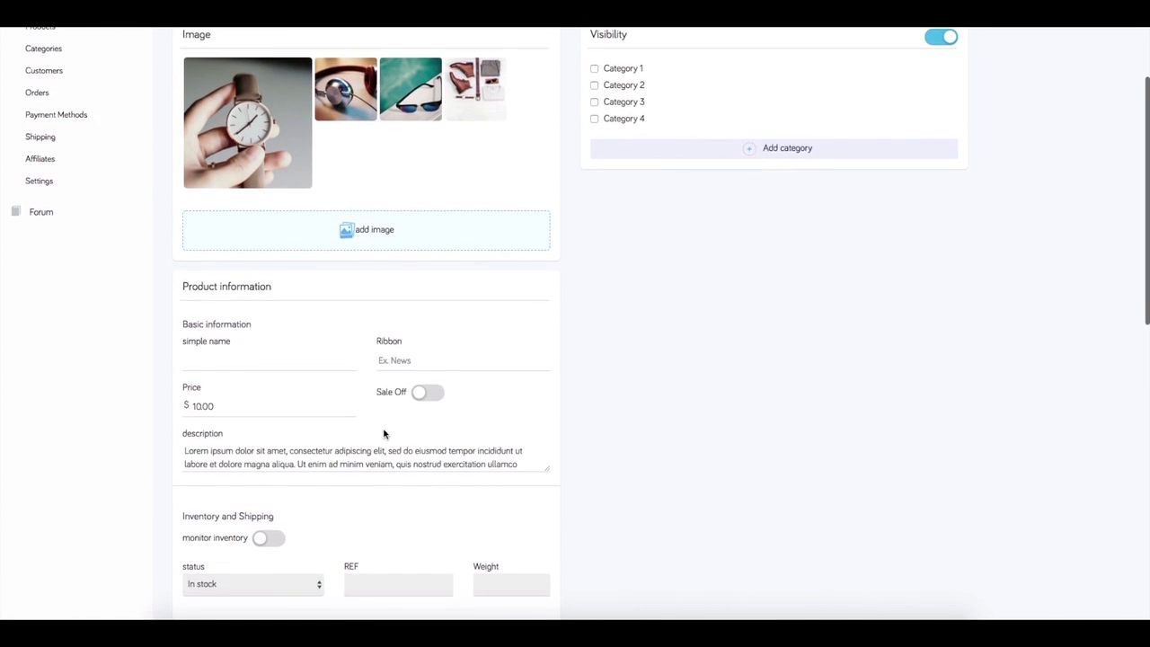
pyautogui.scroll(-1, 384, 434)
pyautogui.click(429, 360)
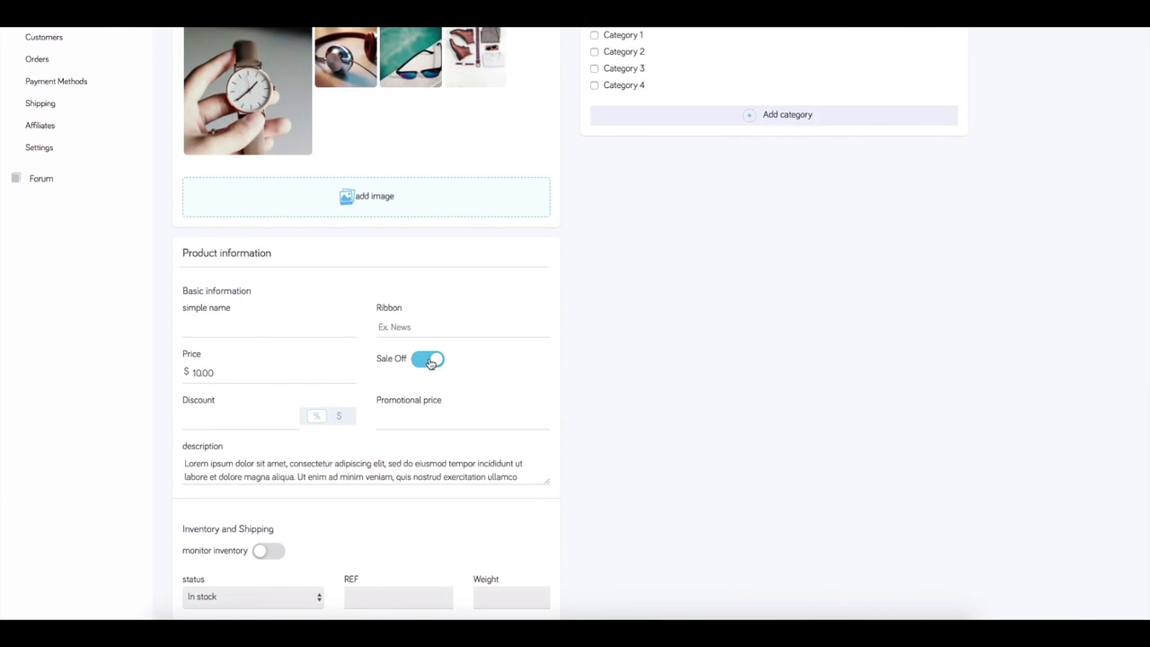
pyautogui.click(429, 360)
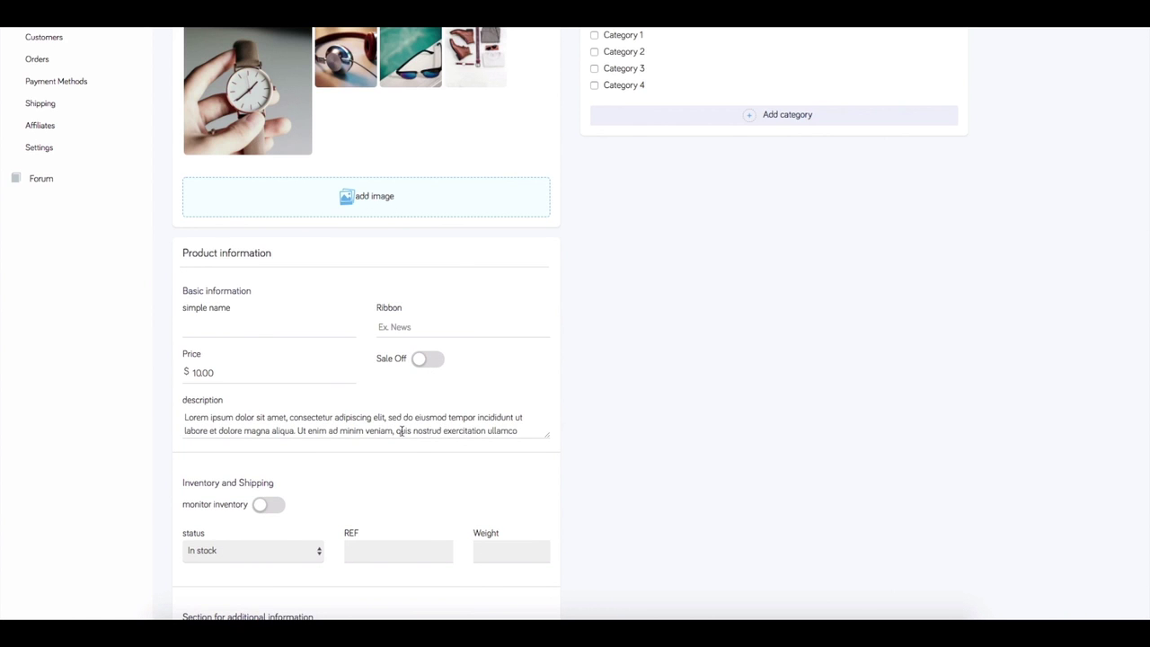
# - Examine the product's inventory and shipping, additional information, custom text and product options settings
pyautogui.scroll(-2, 390, 462)
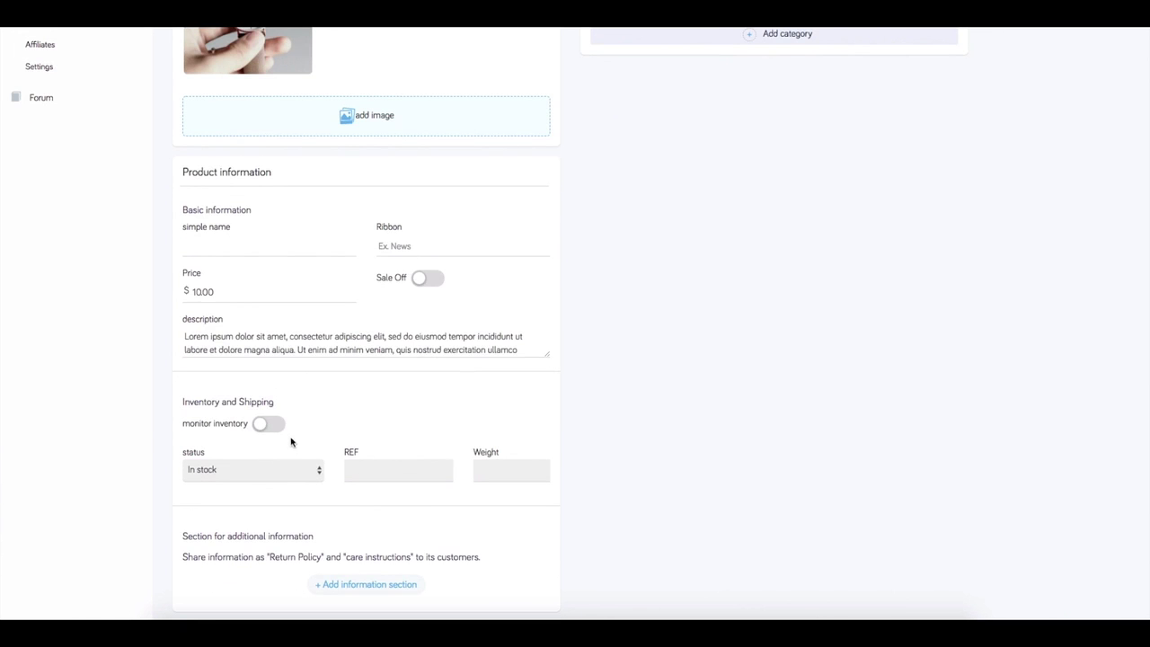
pyautogui.scroll(-5, 350, 426)
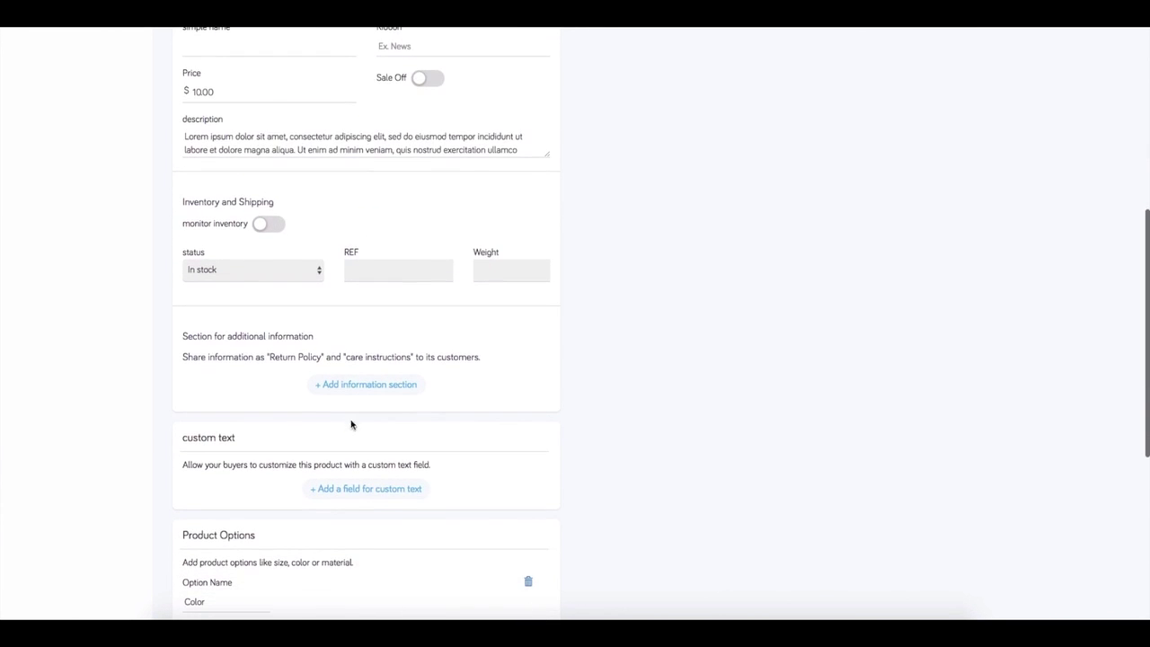
pyautogui.scroll(-1, 377, 414)
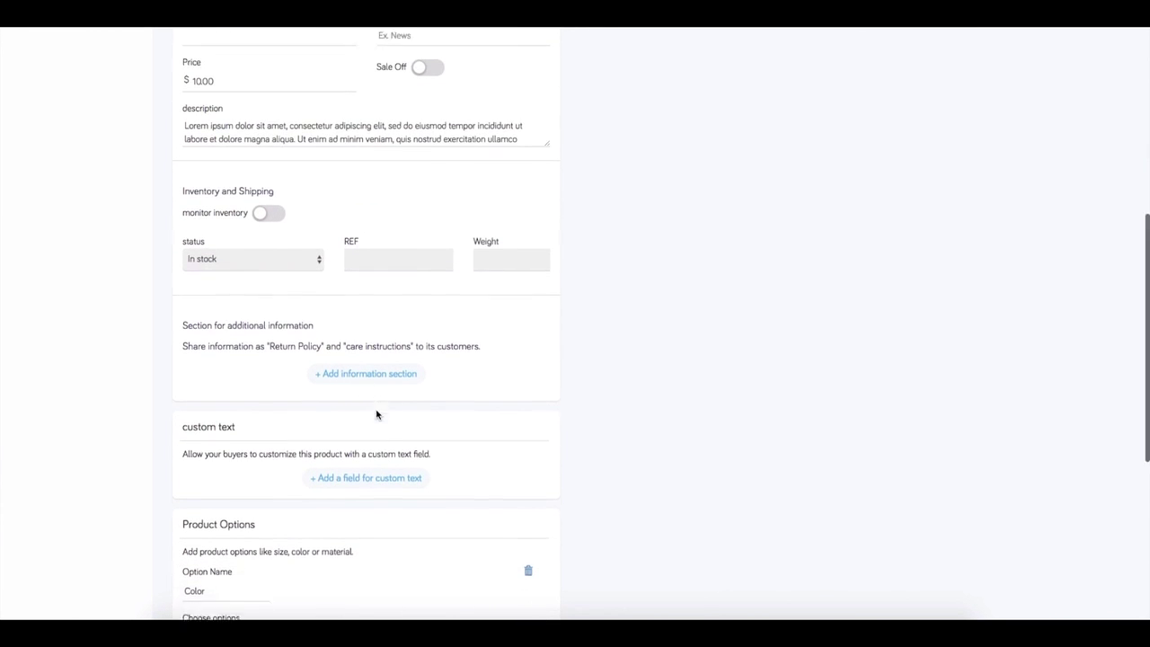
pyautogui.scroll(-3, 377, 414)
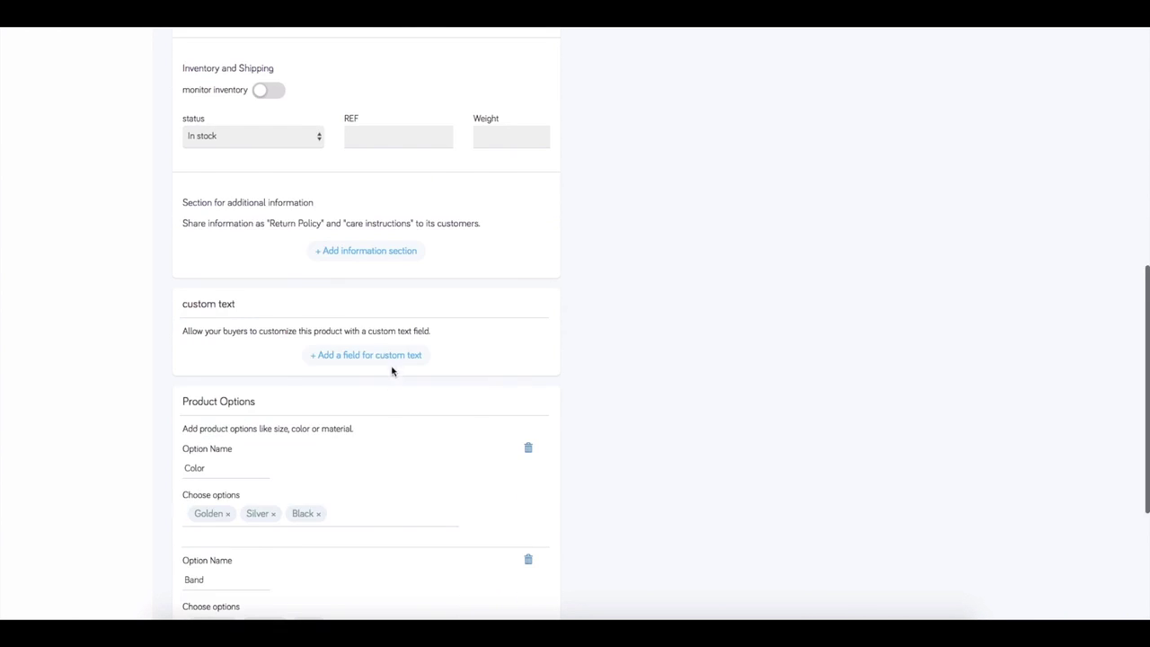
pyautogui.scroll(-3, 354, 467)
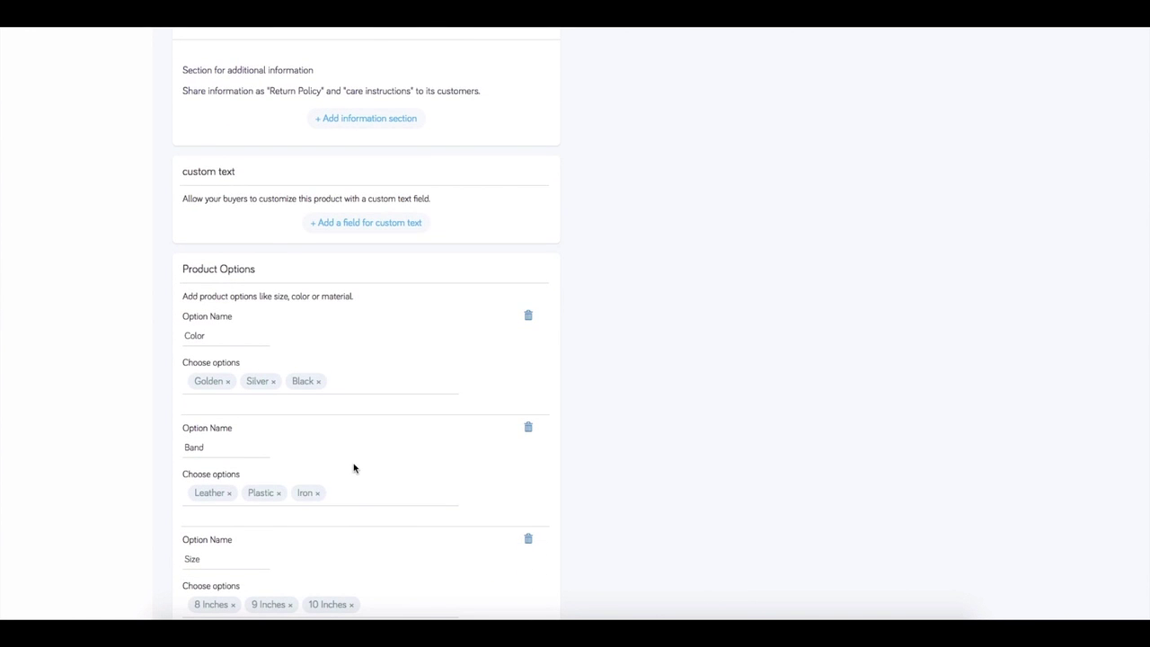
pyautogui.scroll(-1, 354, 467)
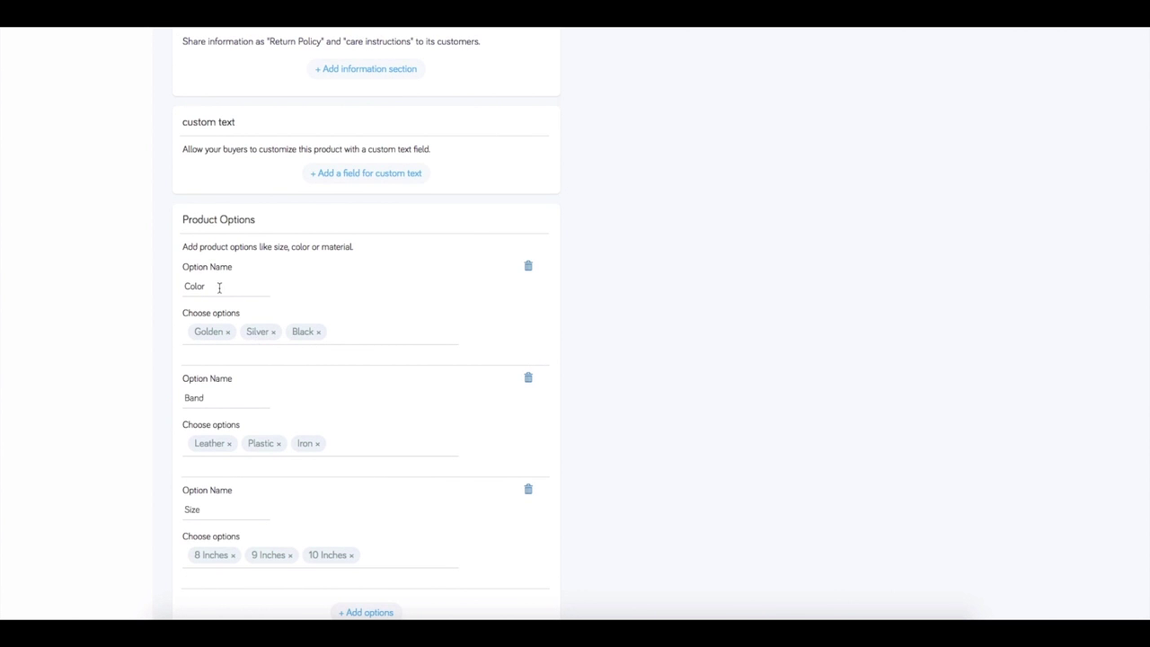
pyautogui.scroll(-2, 321, 432)
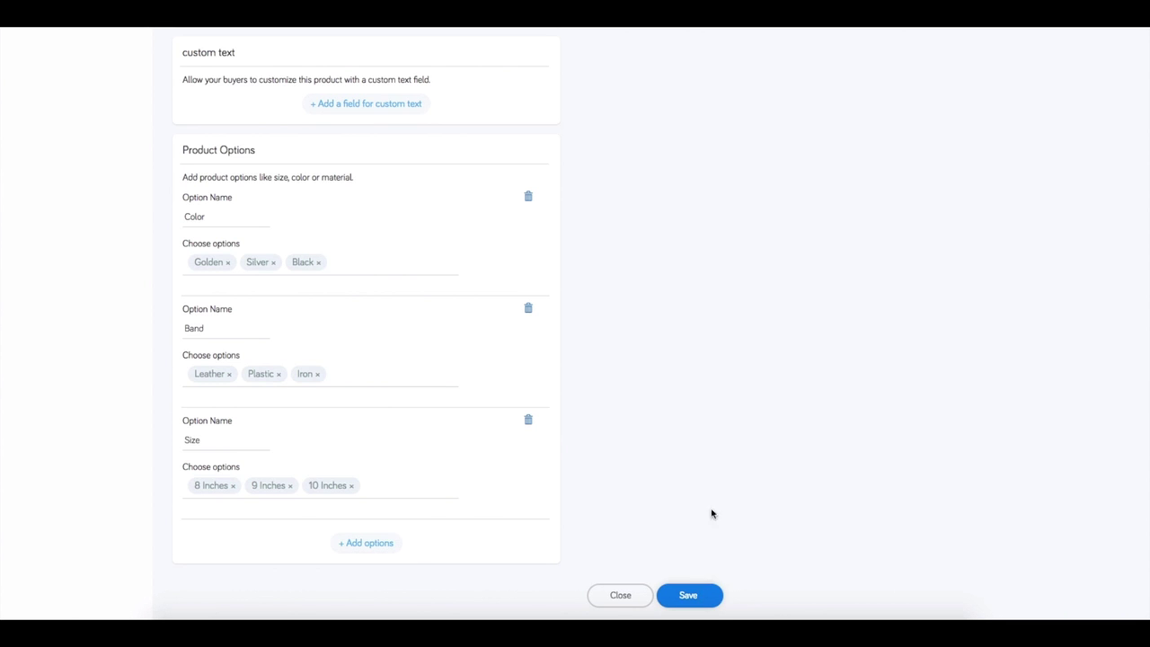
# - Leave the product form unsaved and view the store's Categories page
pyautogui.scroll(6, 653, 408)
pyautogui.scroll(3, 653, 409)
pyautogui.click(78, 177)
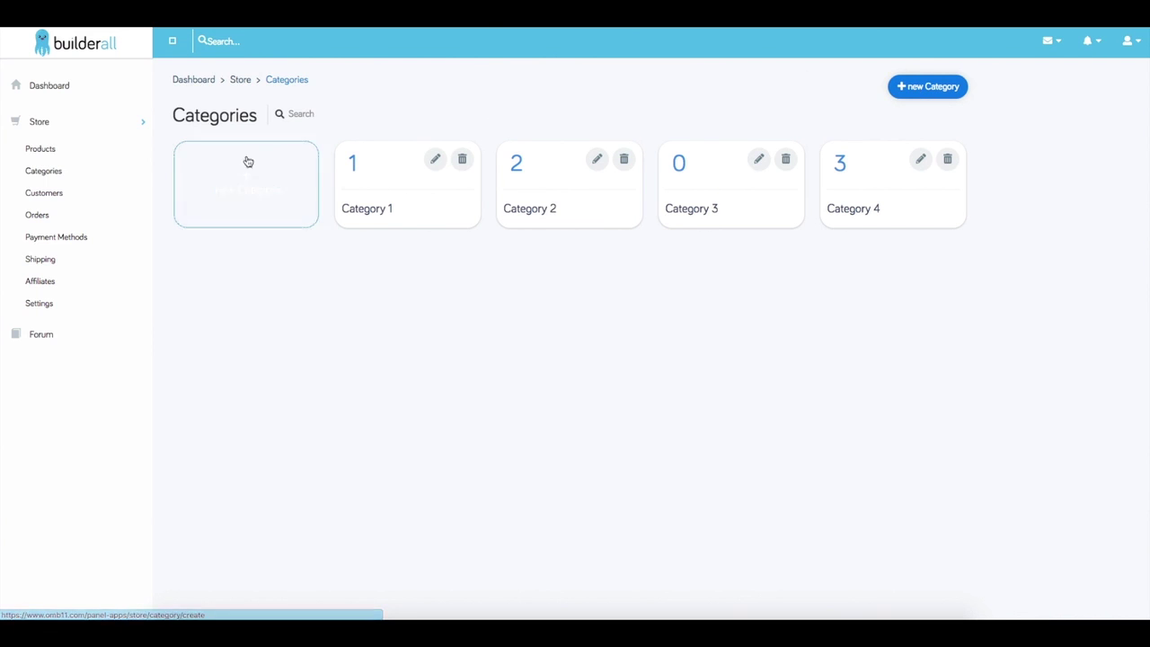
# - View the store's Customers list and its Orders list
pyautogui.click(109, 195)
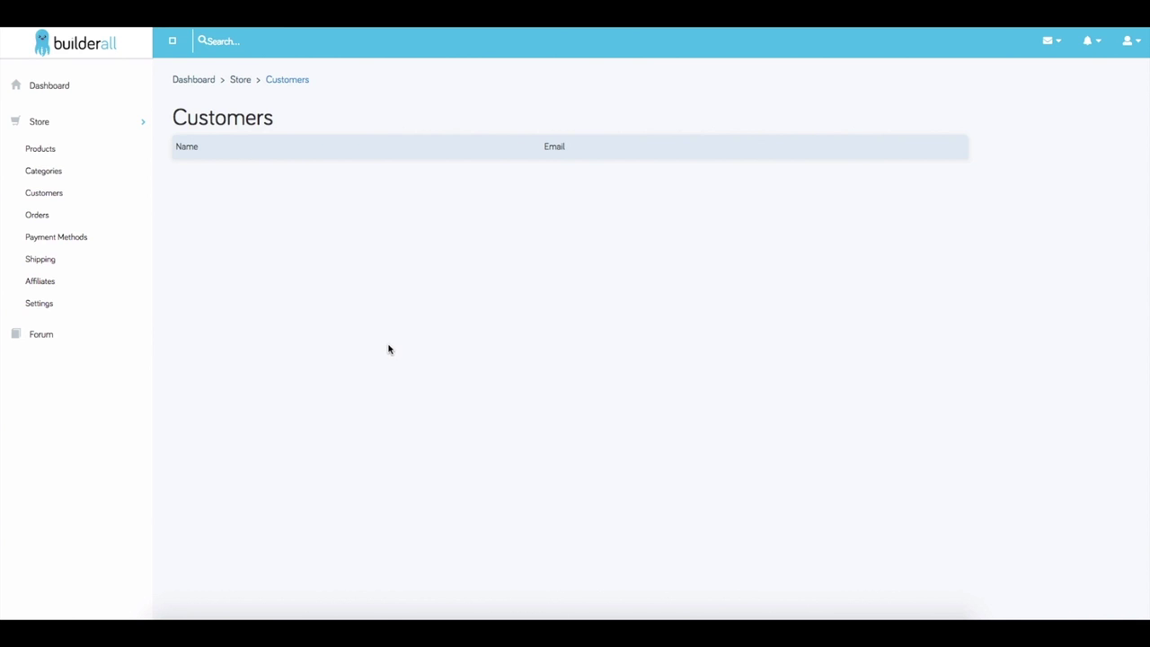
pyautogui.click(59, 220)
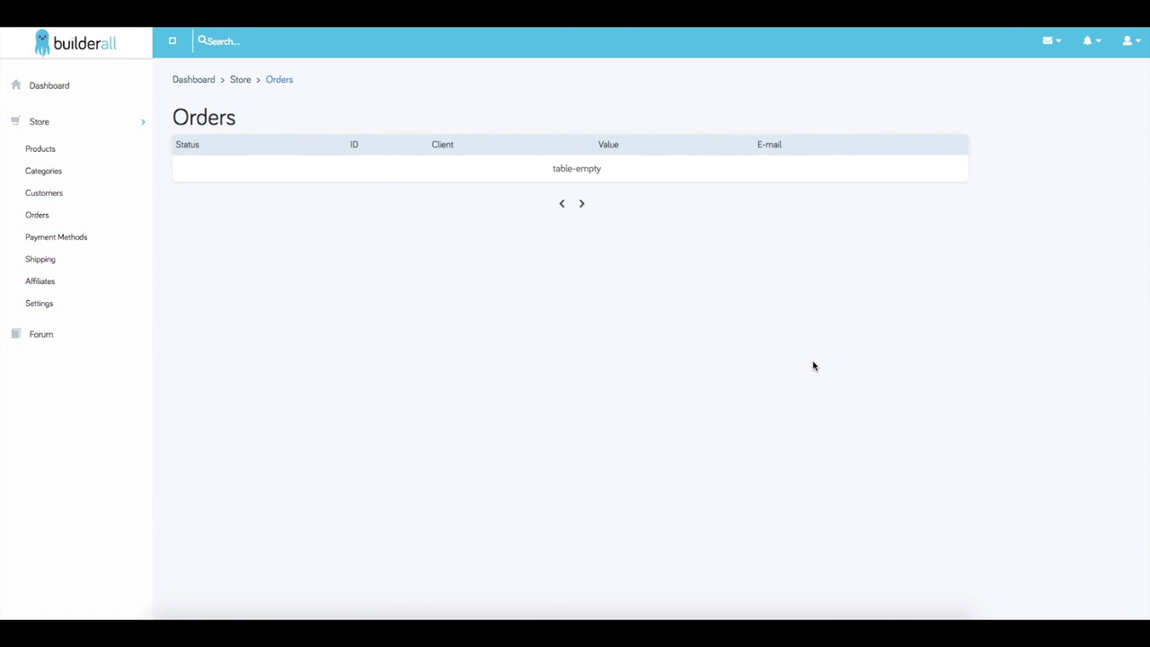
# - View the store's payment methods and try the PayPal switch on and back off
pyautogui.click(77, 237)
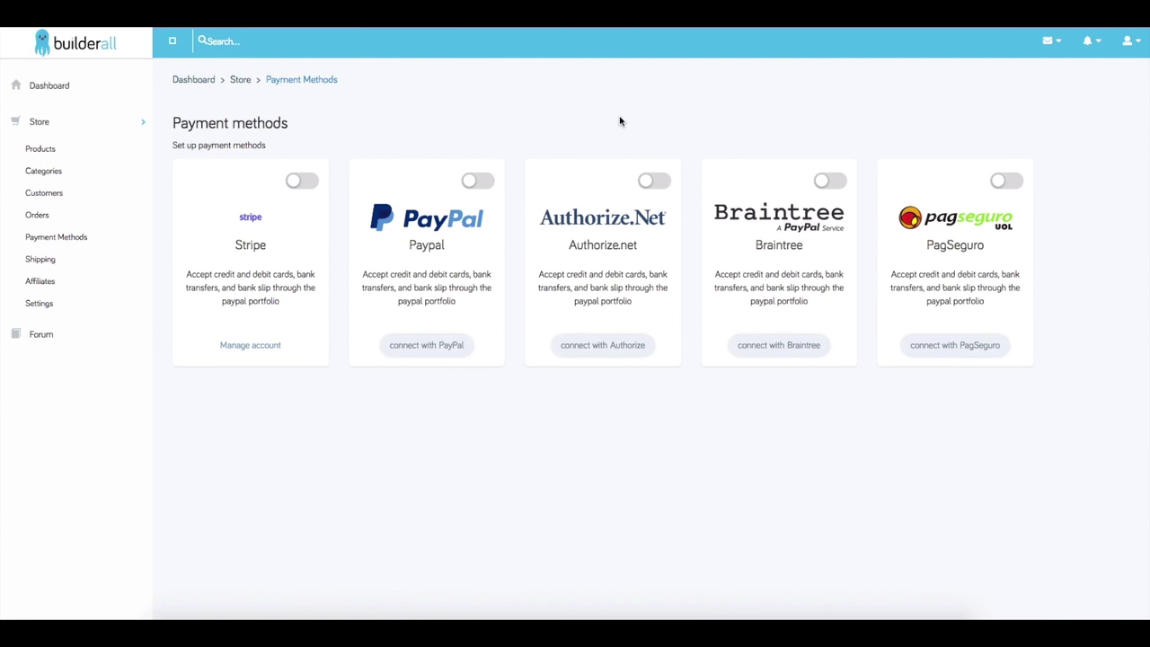
pyautogui.click(476, 182)
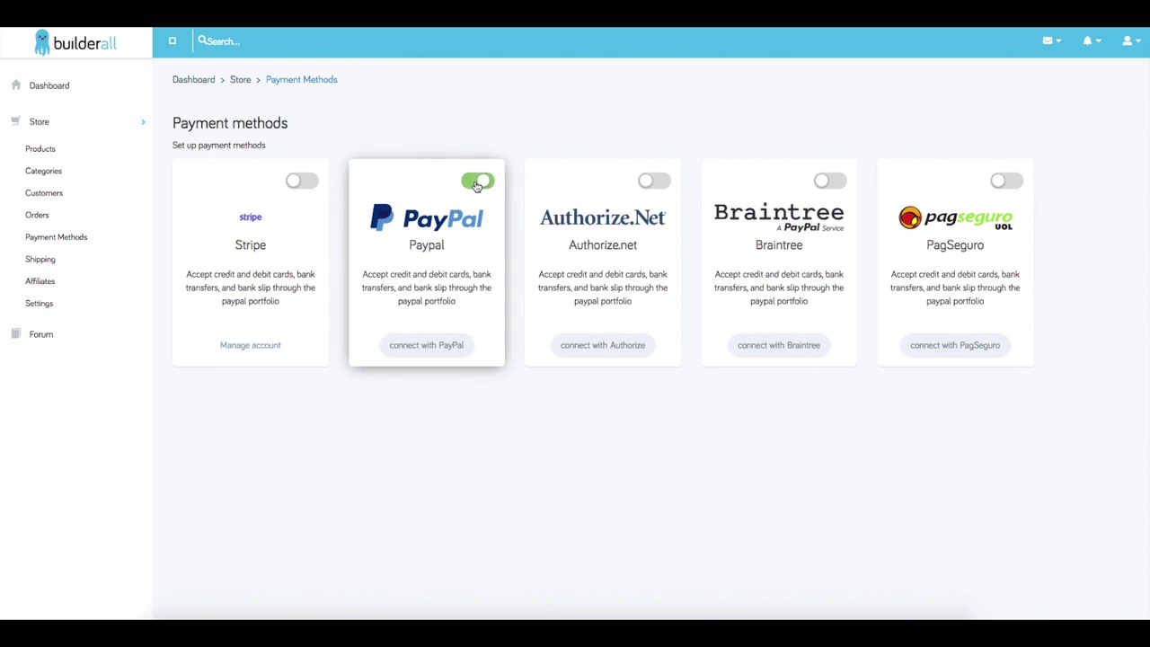
pyautogui.click(477, 183)
# - Add Philadelphia to the regions of the store's Free Shipping method
pyautogui.click(84, 266)
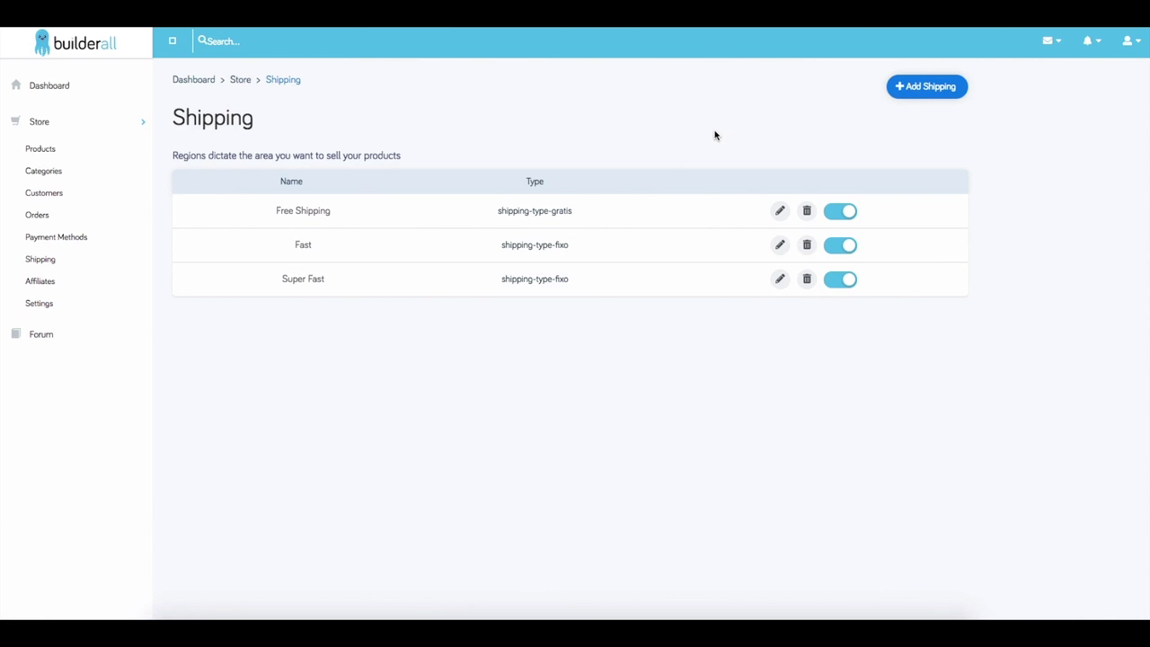
pyautogui.click(780, 212)
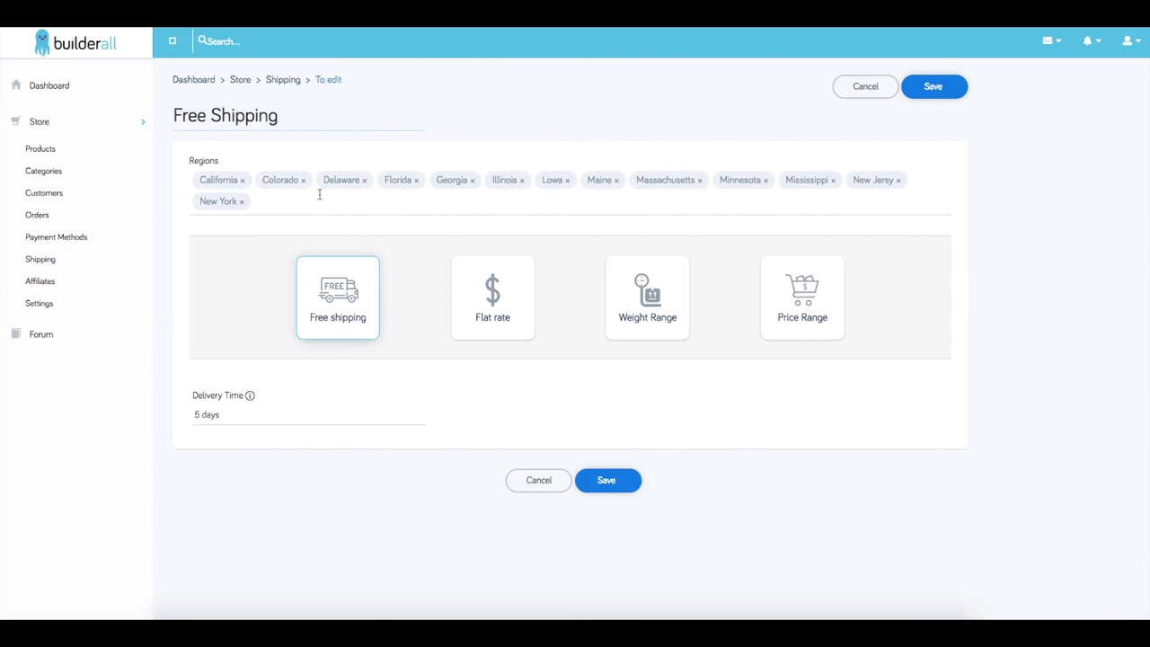
pyautogui.click(286, 198)
pyautogui.write('P')
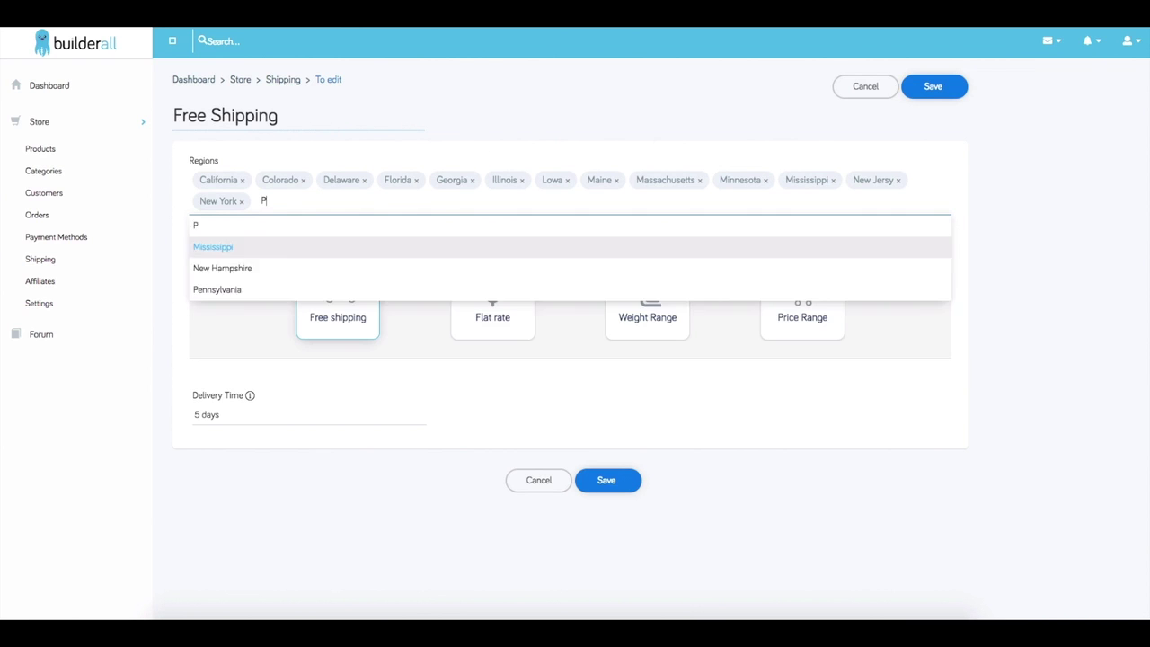
pyautogui.write('hila')
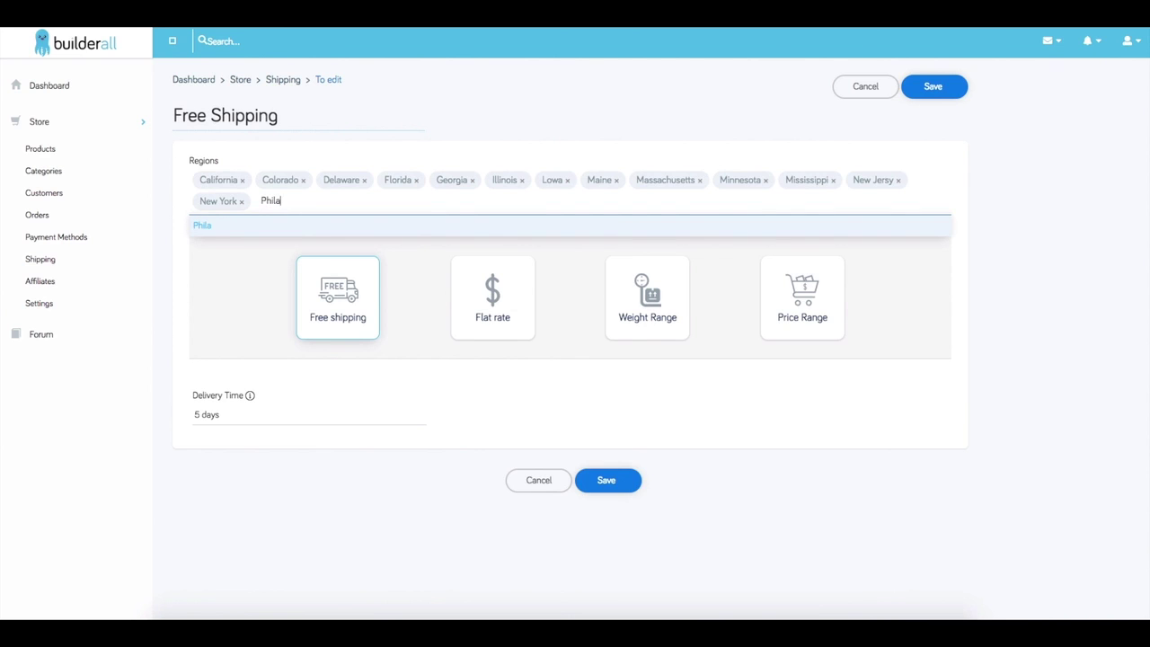
pyautogui.write('delphia')
pyautogui.press('Return')
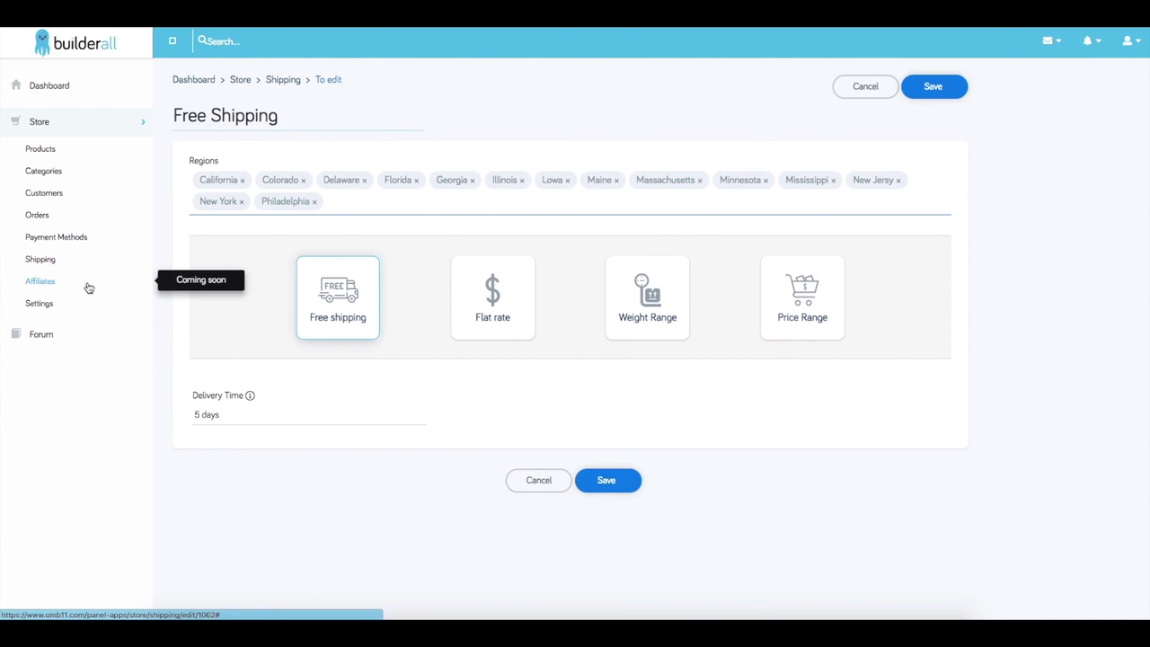
# - Examine the general store settings from basic information to regional settings, and collapse the Store section
pyautogui.click(71, 309)
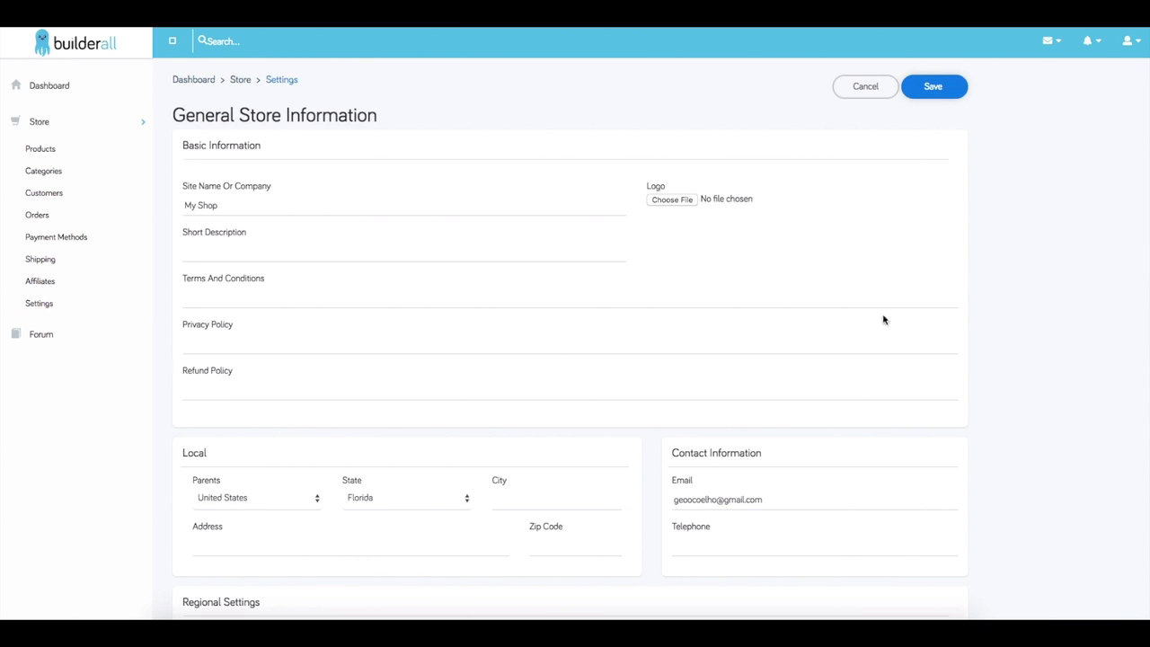
pyautogui.scroll(-3, 615, 342)
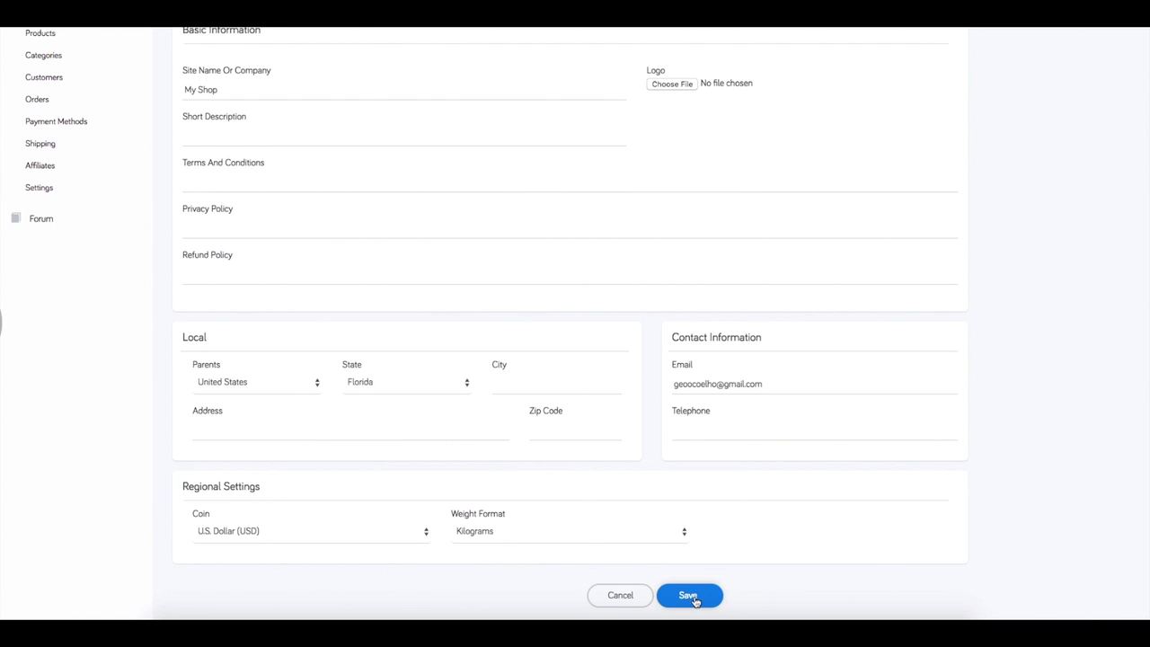
pyautogui.scroll(1, 570, 326)
pyautogui.scroll(3, 575, 327)
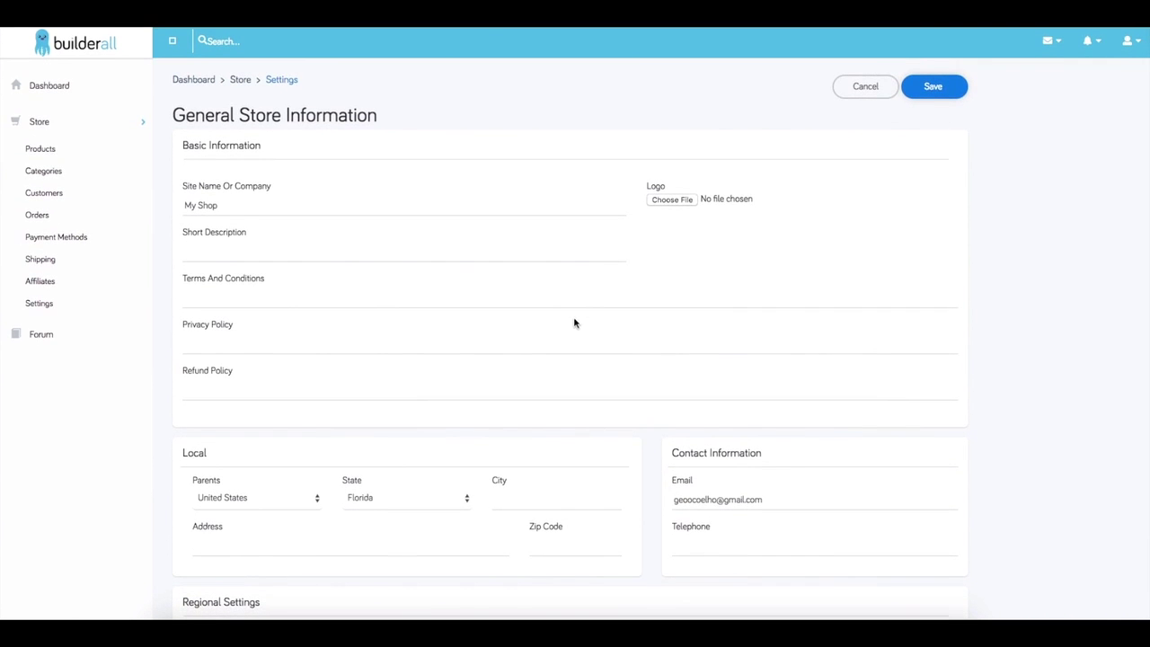
pyautogui.click(115, 126)
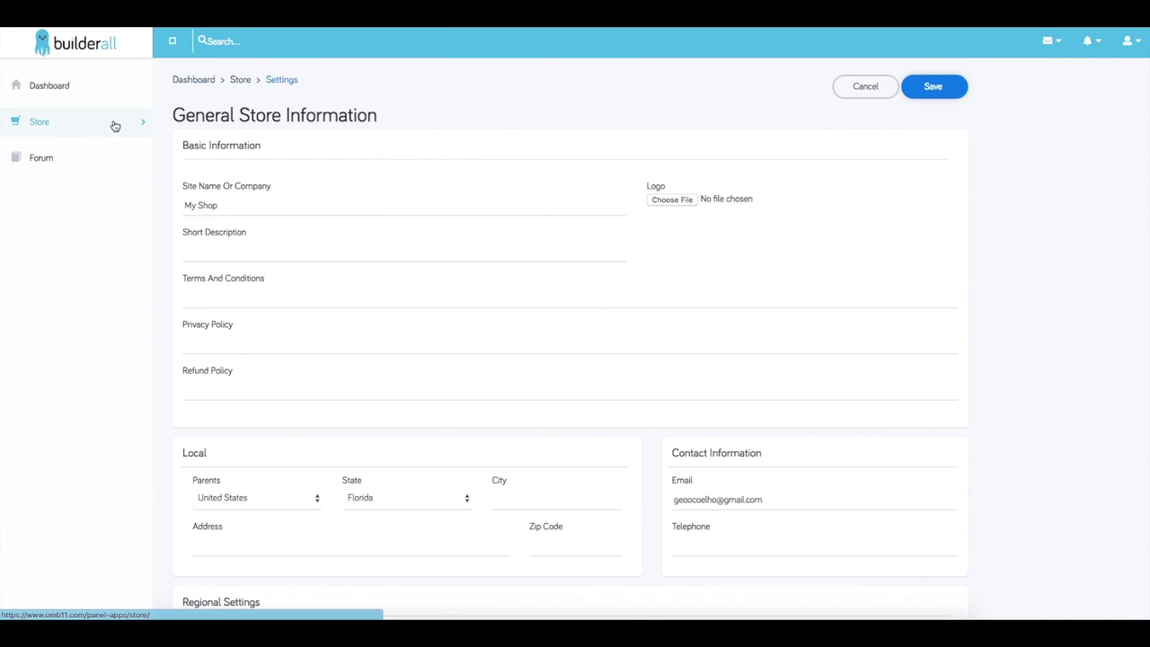